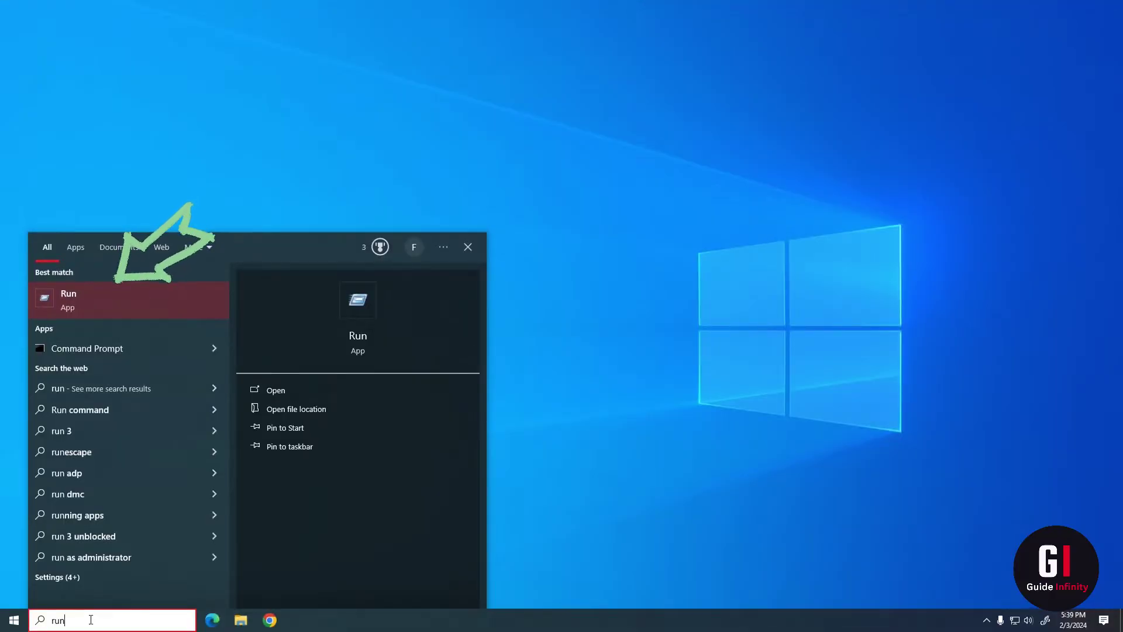
- Run %localappdata% from the Run dialog to open AppData\Local in File Explorer
{"action": "left_click", "coordinate": [106, 308]}
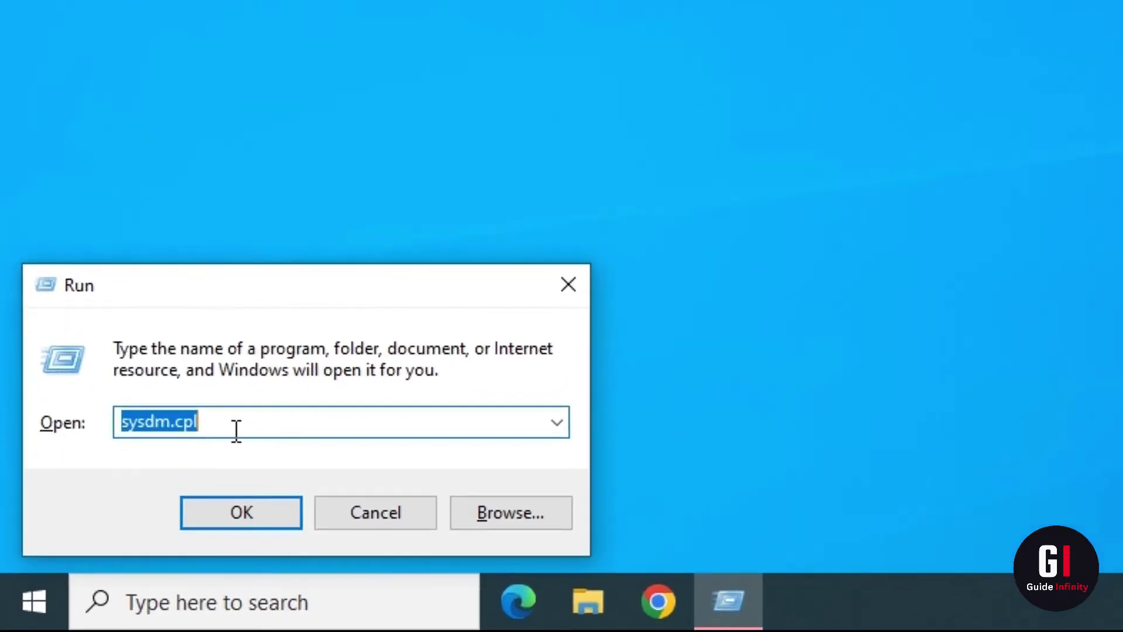
{"action": "type", "text": "%lo"}
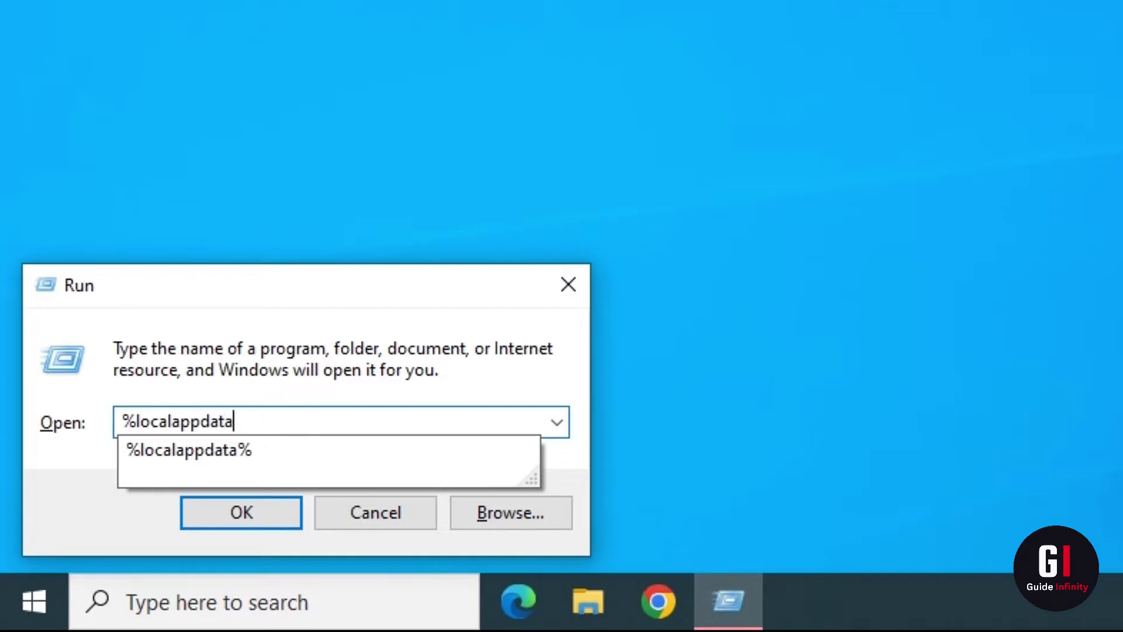
{"action": "type", "text": "calappdata%"}
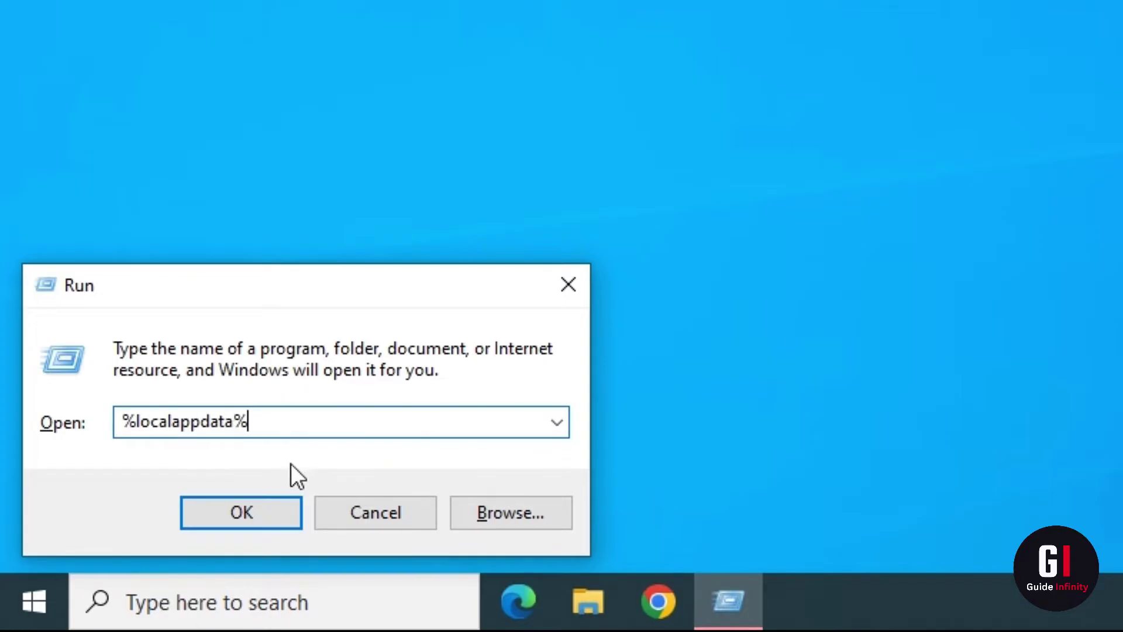
{"action": "left_click", "coordinate": [248, 522]}
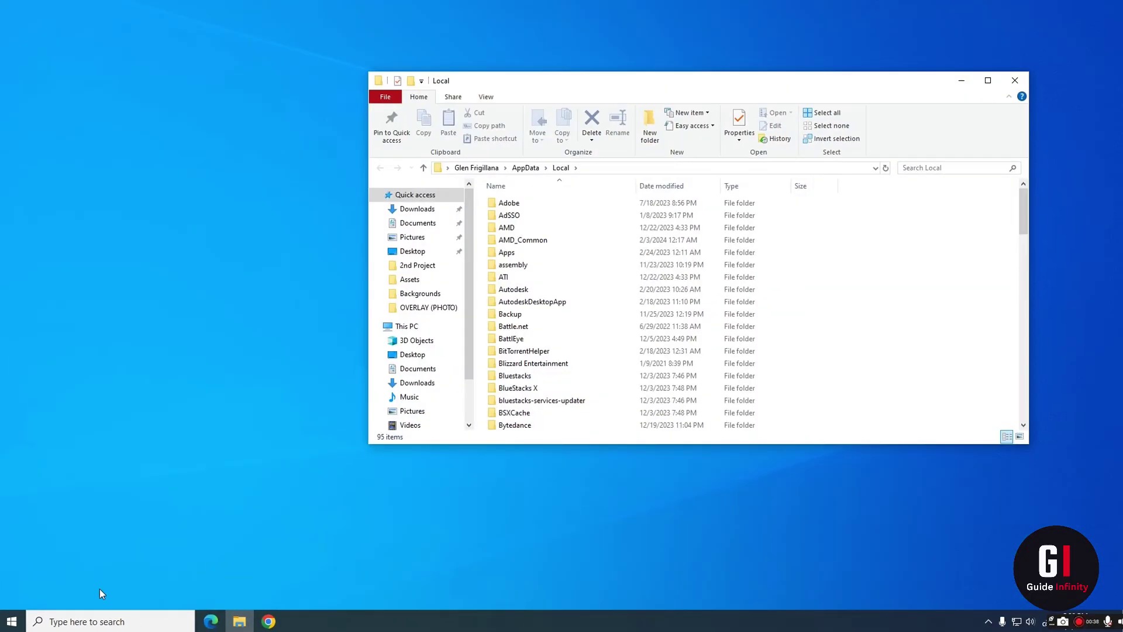
- Navigate from AppData\Local into the Roblox\Versions folder
{"action": "left_click_drag", "start_coordinate": [1024, 217], "coordinate": [1024, 345]}
{"action": "left_click", "coordinate": [561, 363]}
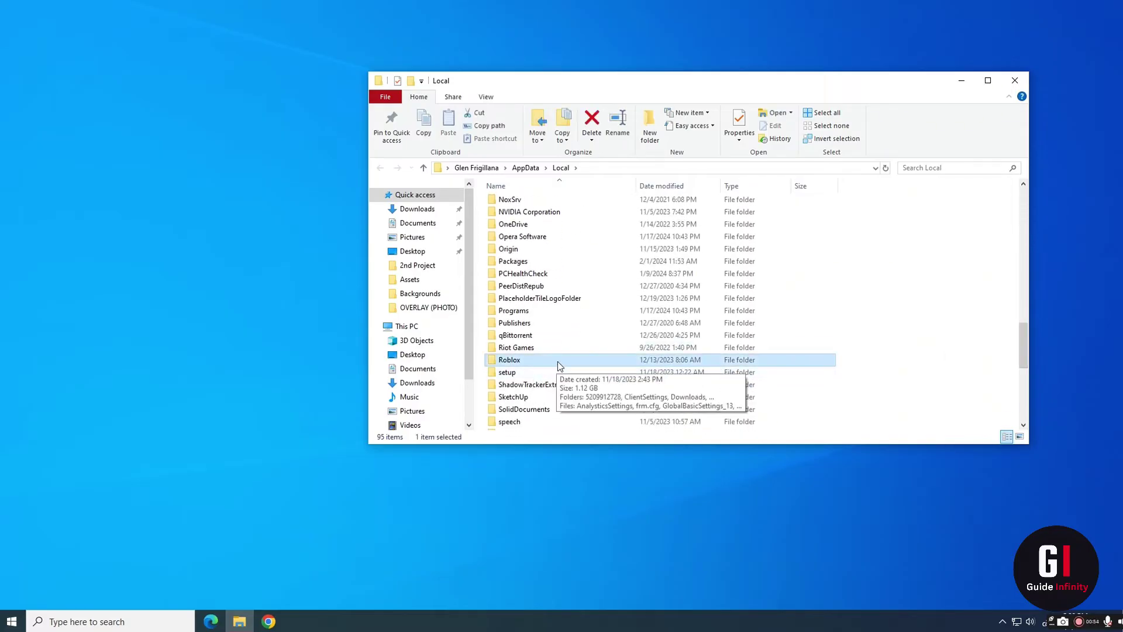
{"action": "double_click", "coordinate": [561, 363]}
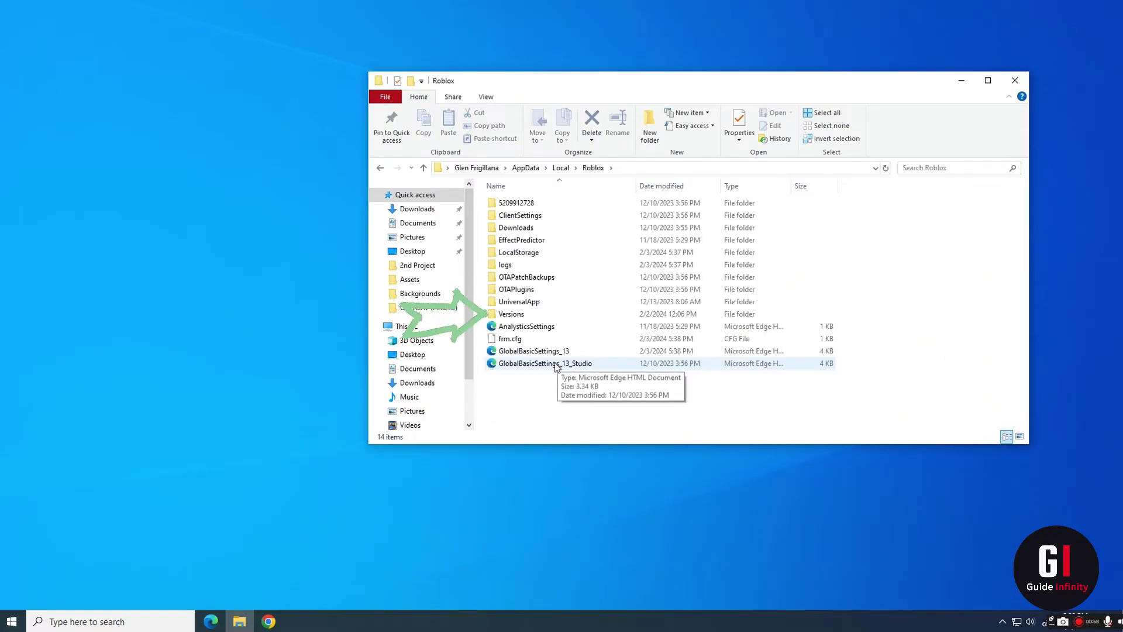
{"action": "double_click", "coordinate": [540, 314]}
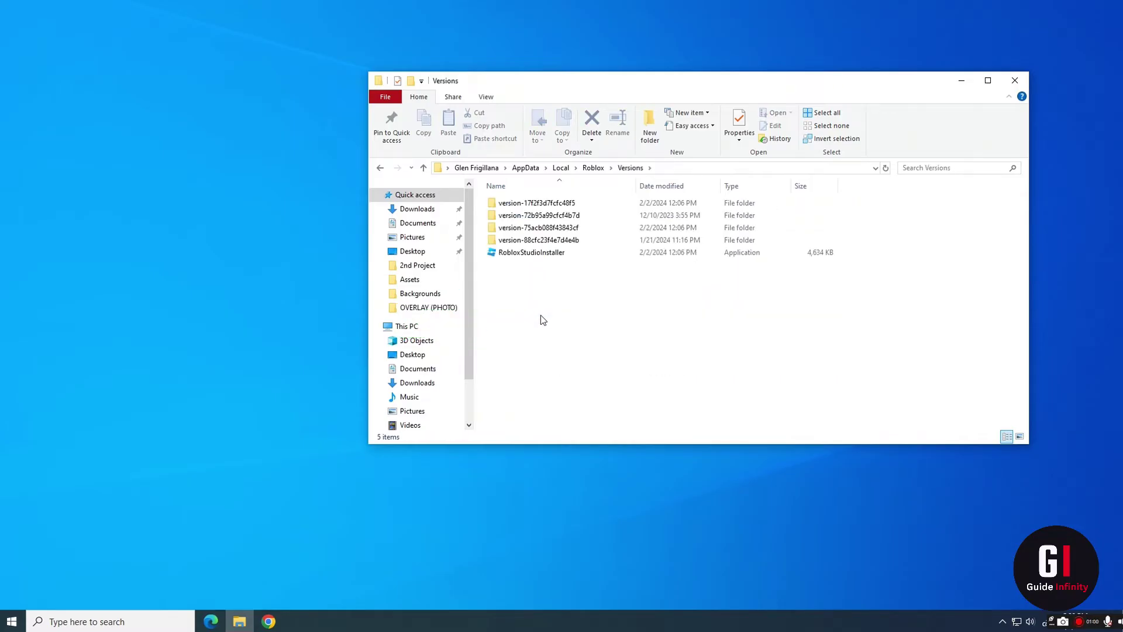
- Run RobloxPlayerLauncher from version-17f2f3d7fcfc48f5 to reinstall Roblox and confirm the success message
{"action": "left_click", "coordinate": [537, 206]}
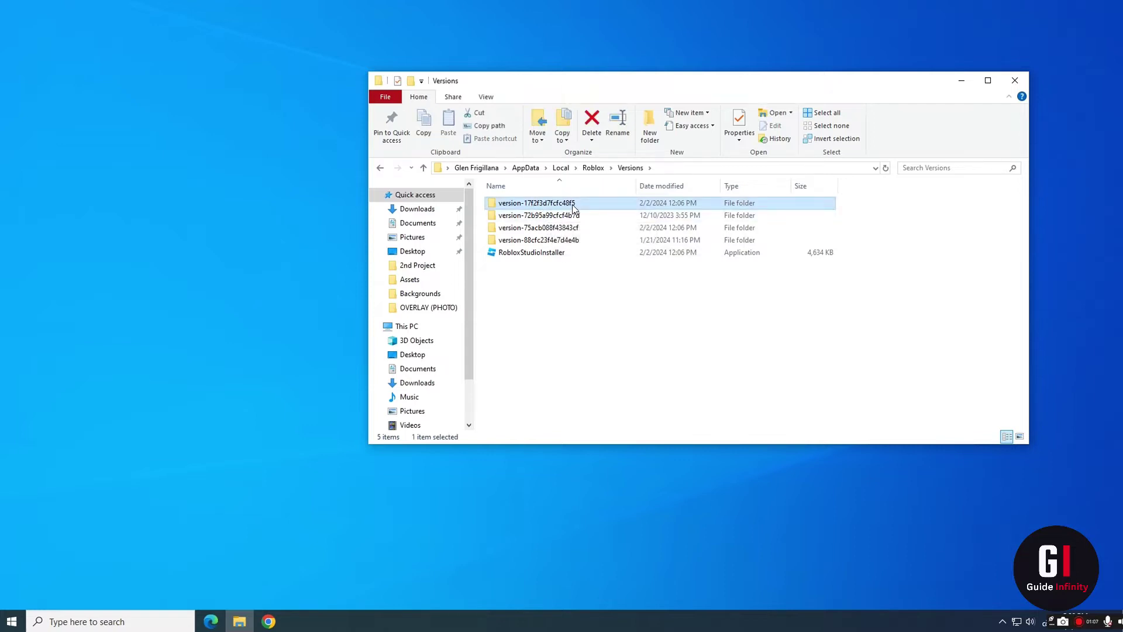
{"action": "double_click", "coordinate": [575, 209]}
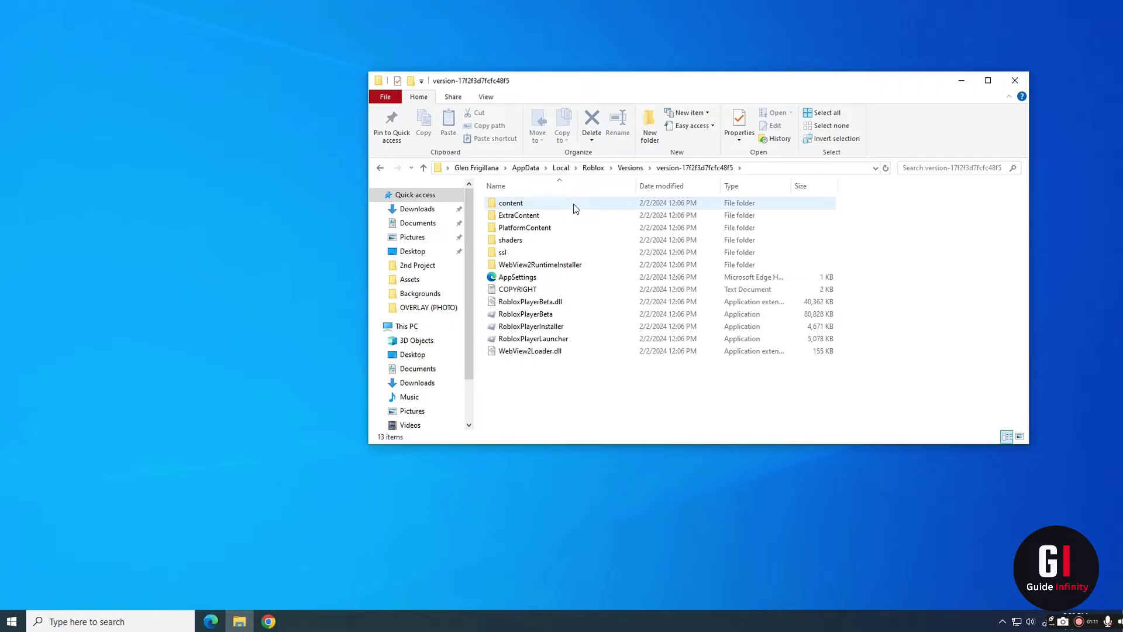
{"action": "double_click", "coordinate": [533, 339]}
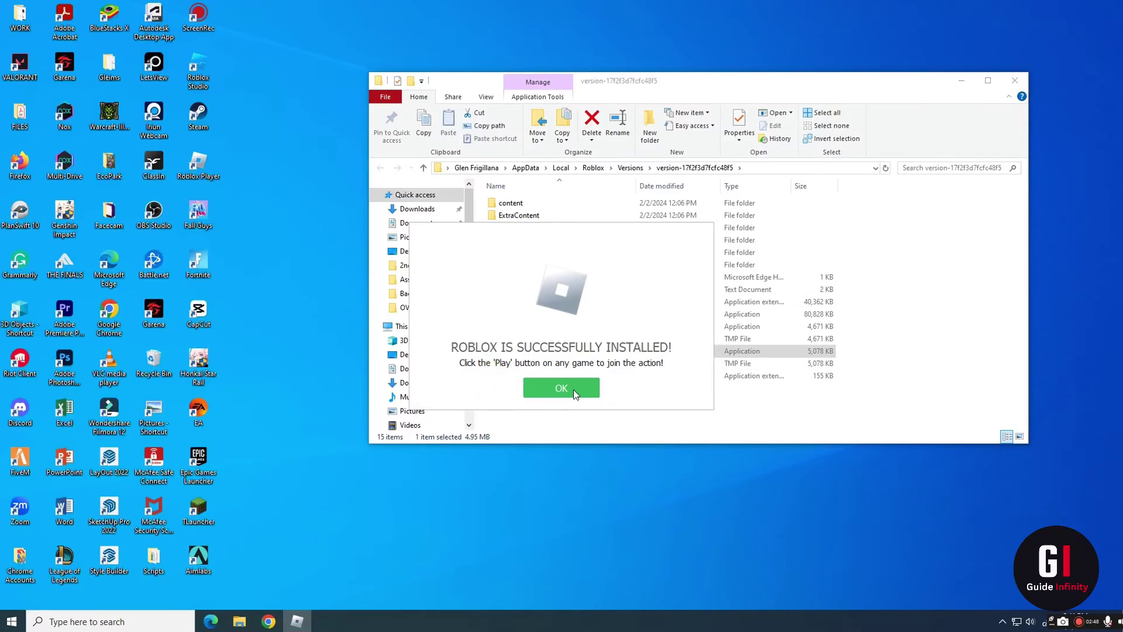
{"action": "left_click", "coordinate": [573, 389]}
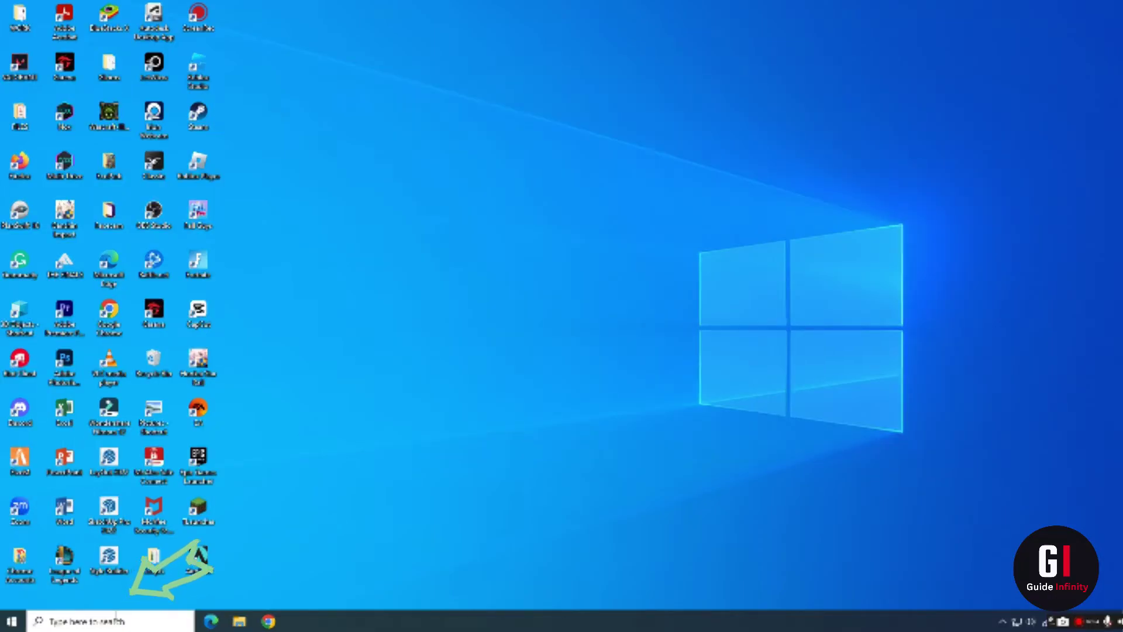
- Open the Run dialog from a 'run' search with %localappdata% pasted into the Open box
{"action": "left_click", "coordinate": [115, 620]}
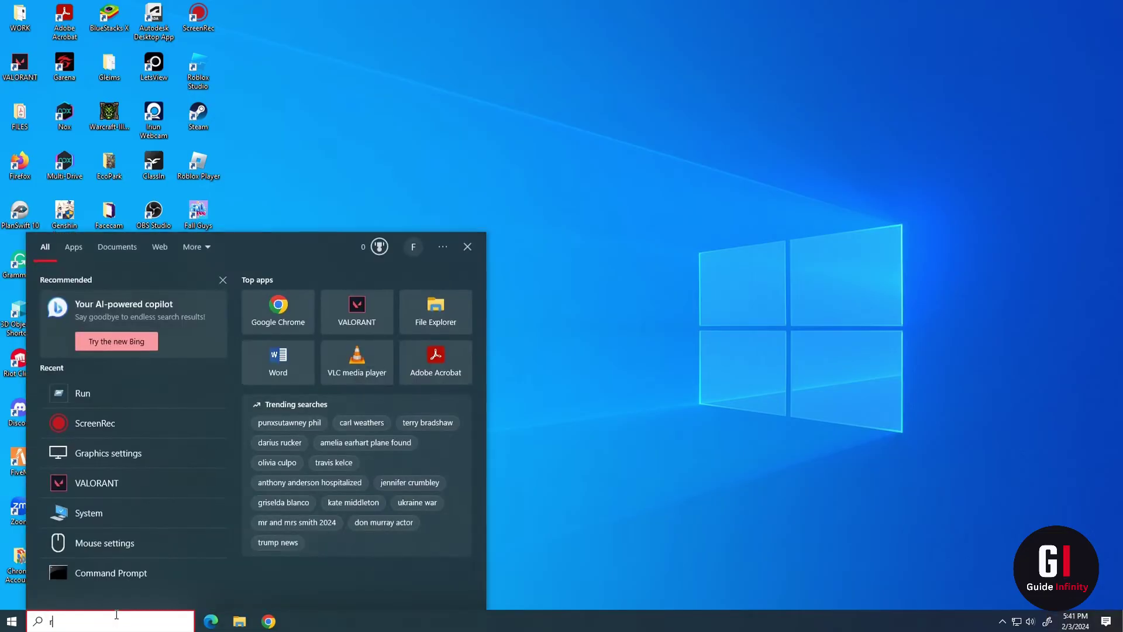
{"action": "type", "text": "run"}
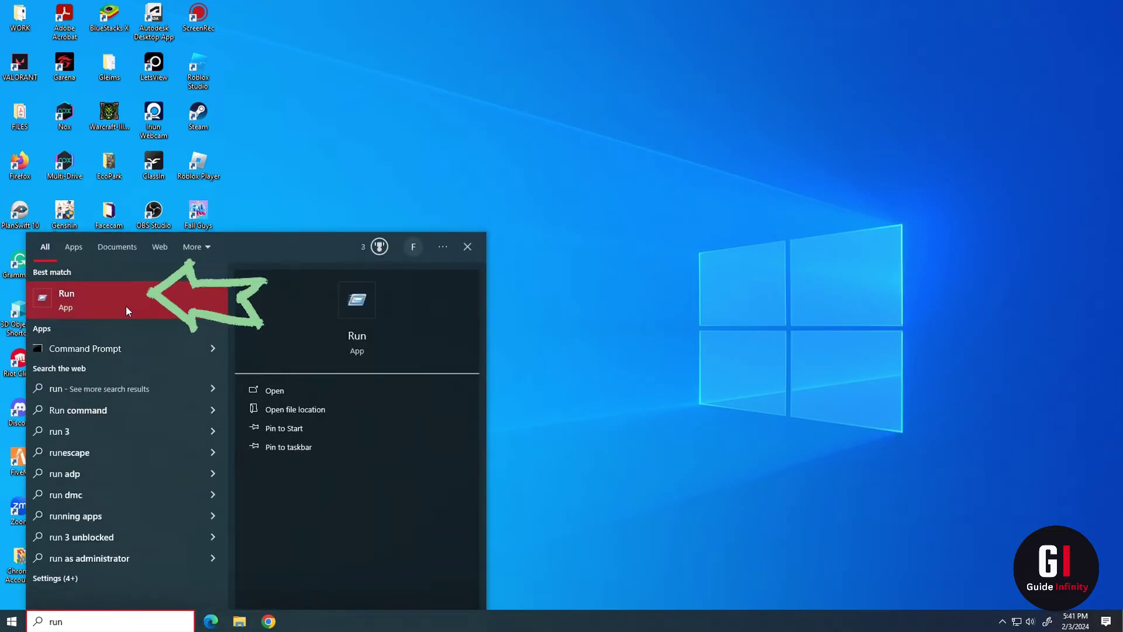
{"action": "left_click", "coordinate": [126, 307]}
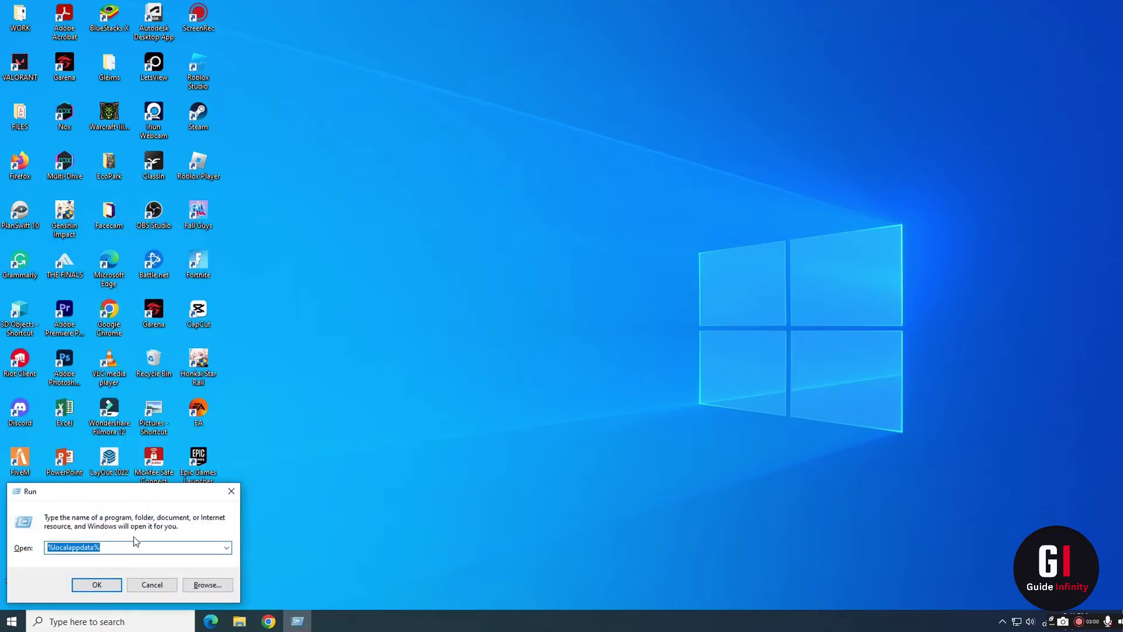
{"action": "type", "text": "%localappdata%"}
- Open AppData\Local and delete its Roblox folder to the Recycle Bin
{"action": "left_click", "coordinate": [95, 585]}
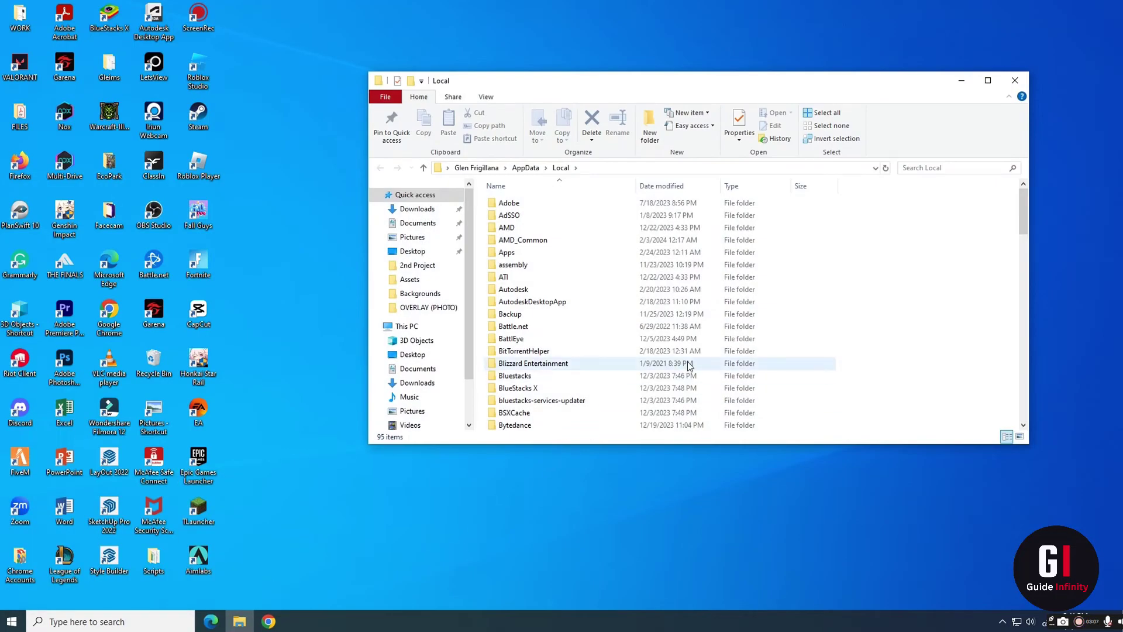
{"action": "left_click_drag", "start_coordinate": [1022, 216], "coordinate": [1020, 321]}
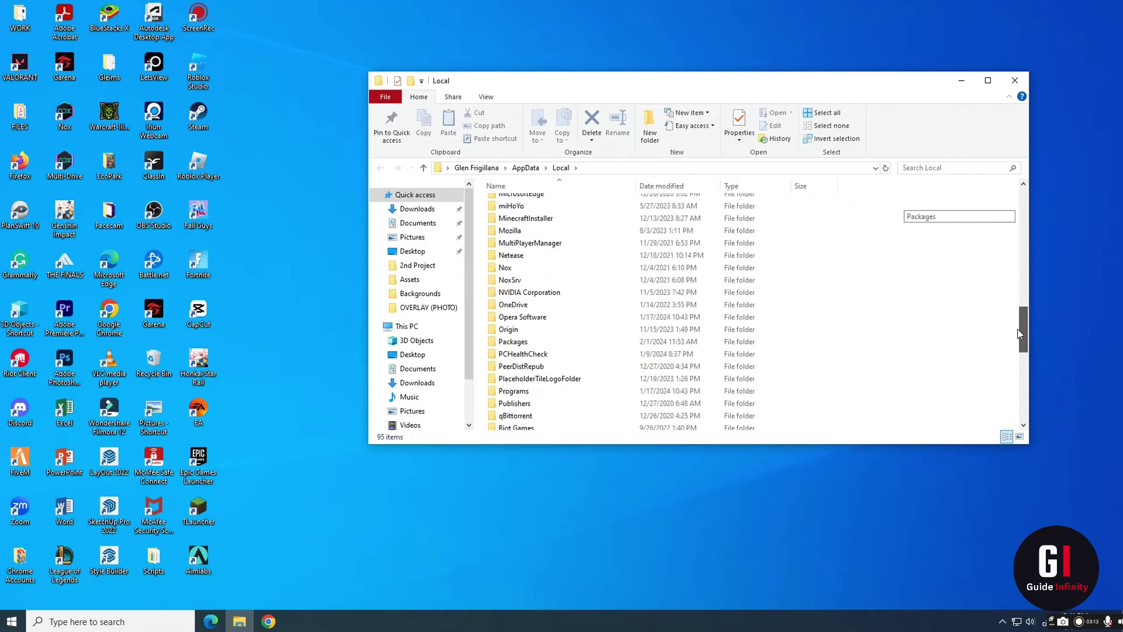
{"action": "scroll", "coordinate": [542, 386], "scroll_direction": "down", "scroll_amount": 1}
{"action": "right_click", "coordinate": [537, 350]}
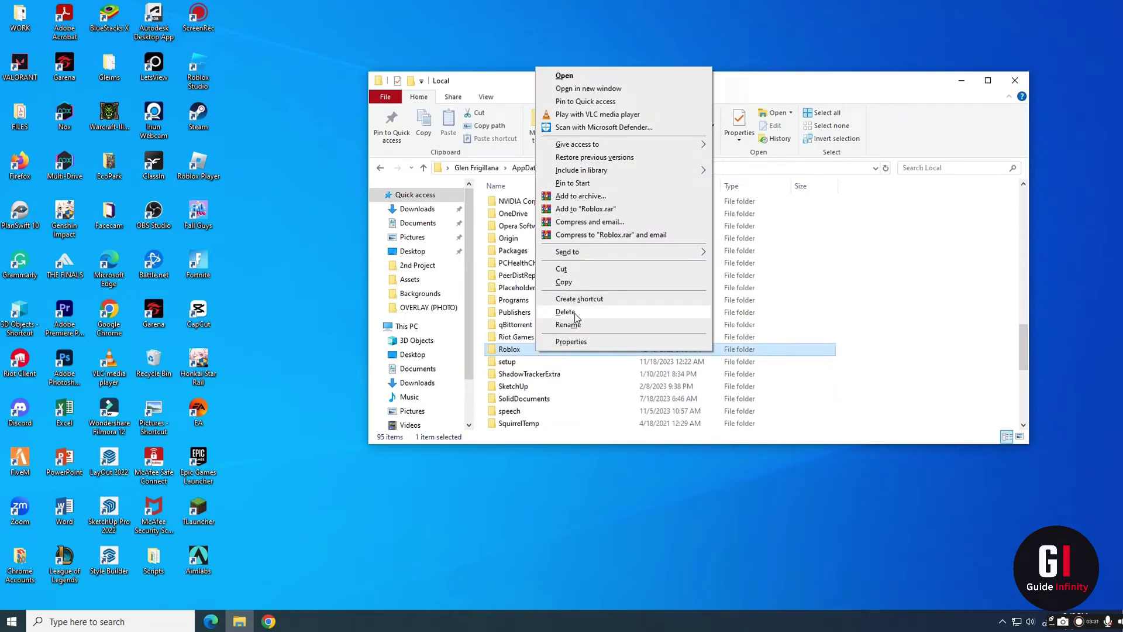
{"action": "left_click", "coordinate": [576, 316]}
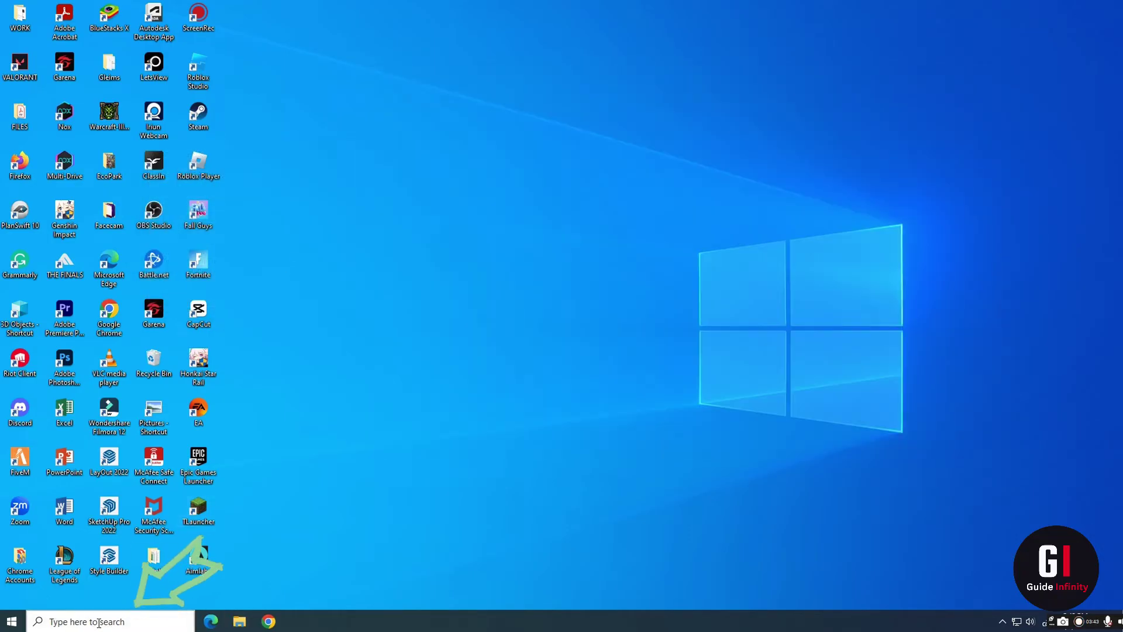
- Launch Run from a 'run' search and open the %temp% folder
{"action": "left_click", "coordinate": [99, 622]}
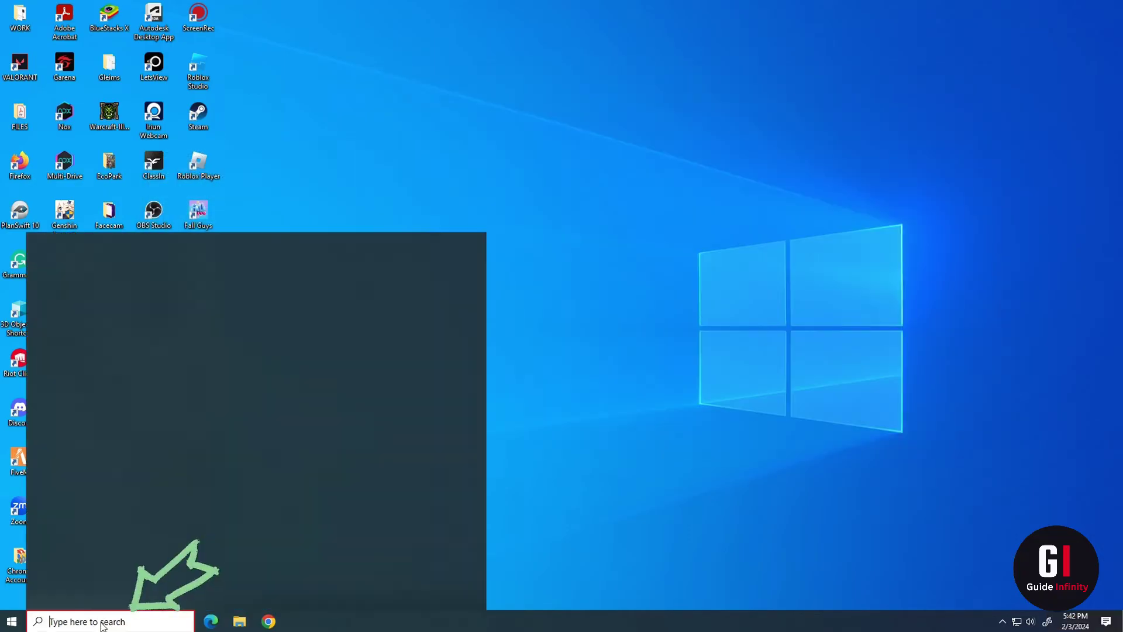
{"action": "type", "text": "run"}
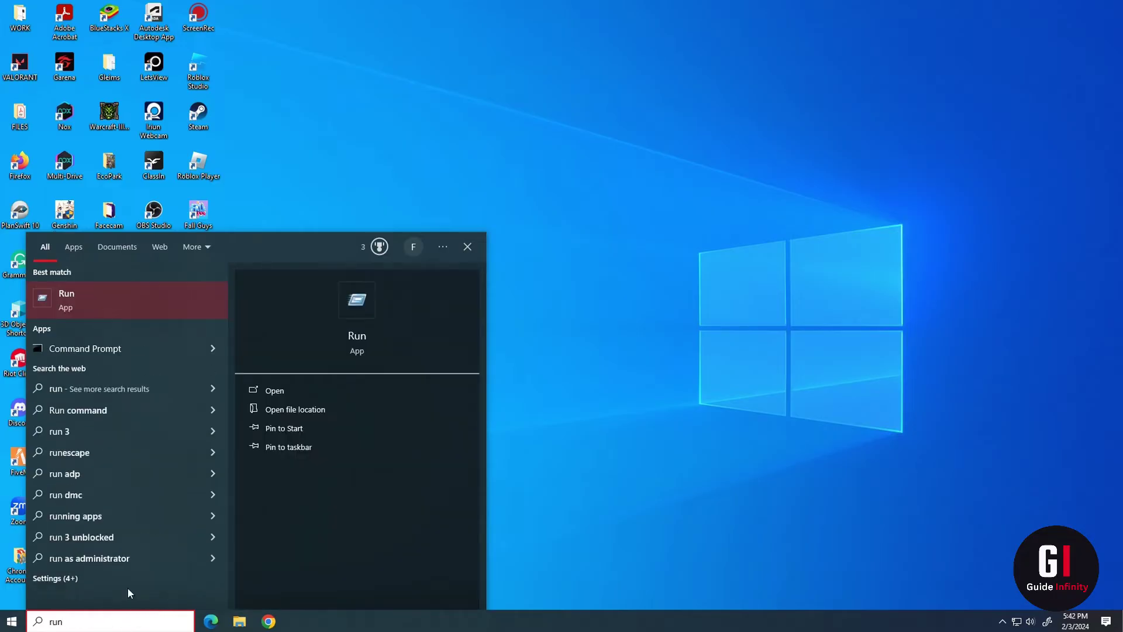
{"action": "left_click", "coordinate": [113, 300]}
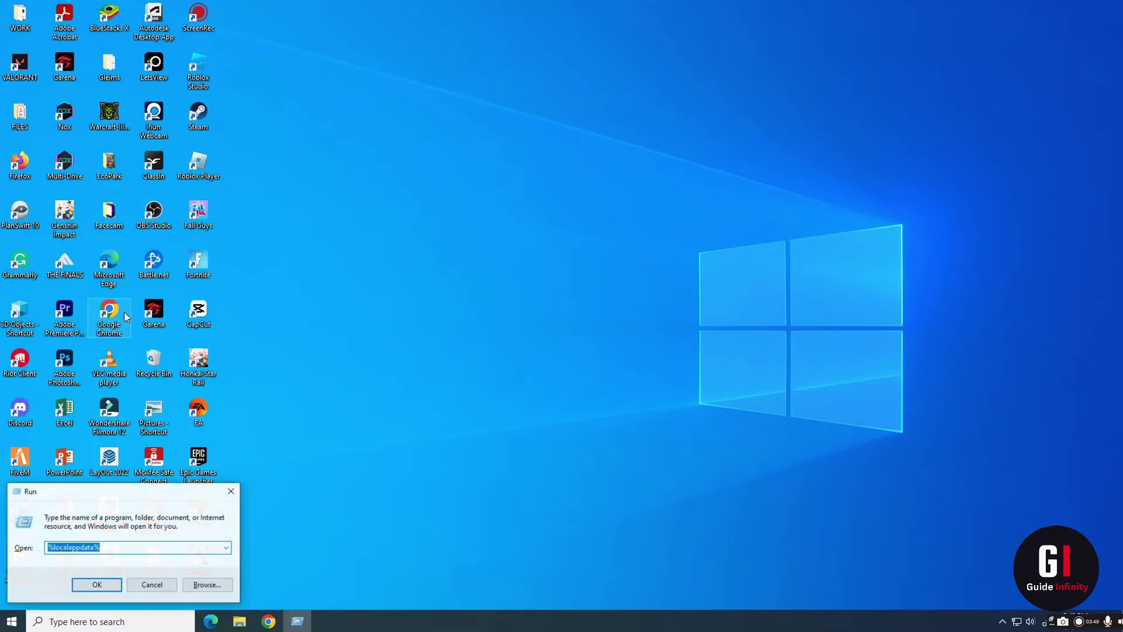
{"action": "type", "text": "%temp"}
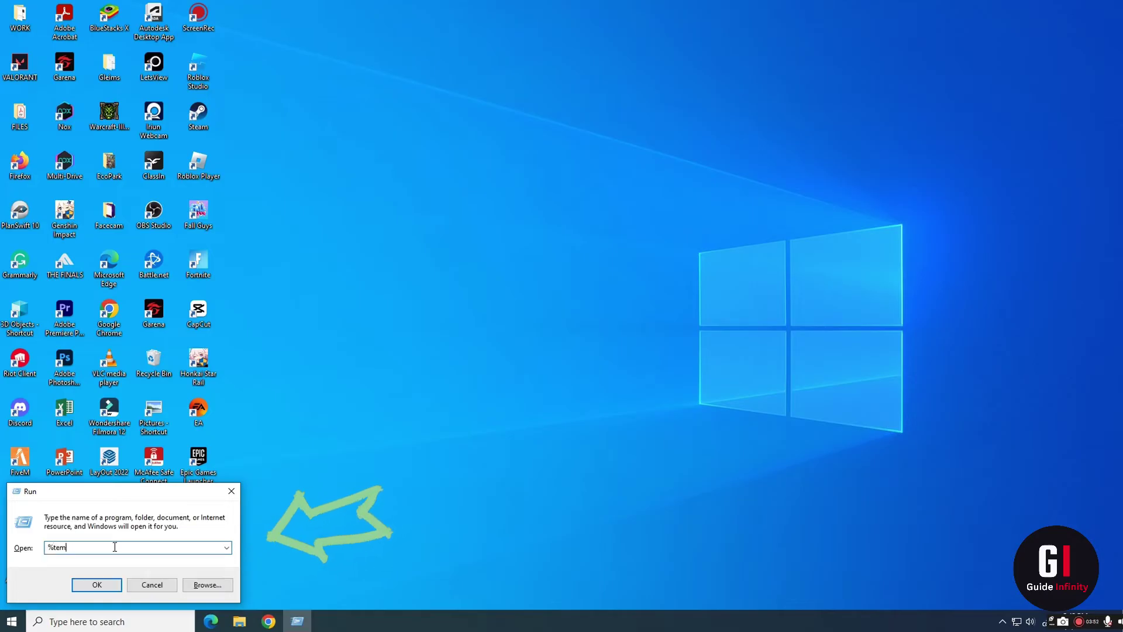
{"action": "type", "text": "%"}
{"action": "left_click", "coordinate": [103, 587]}
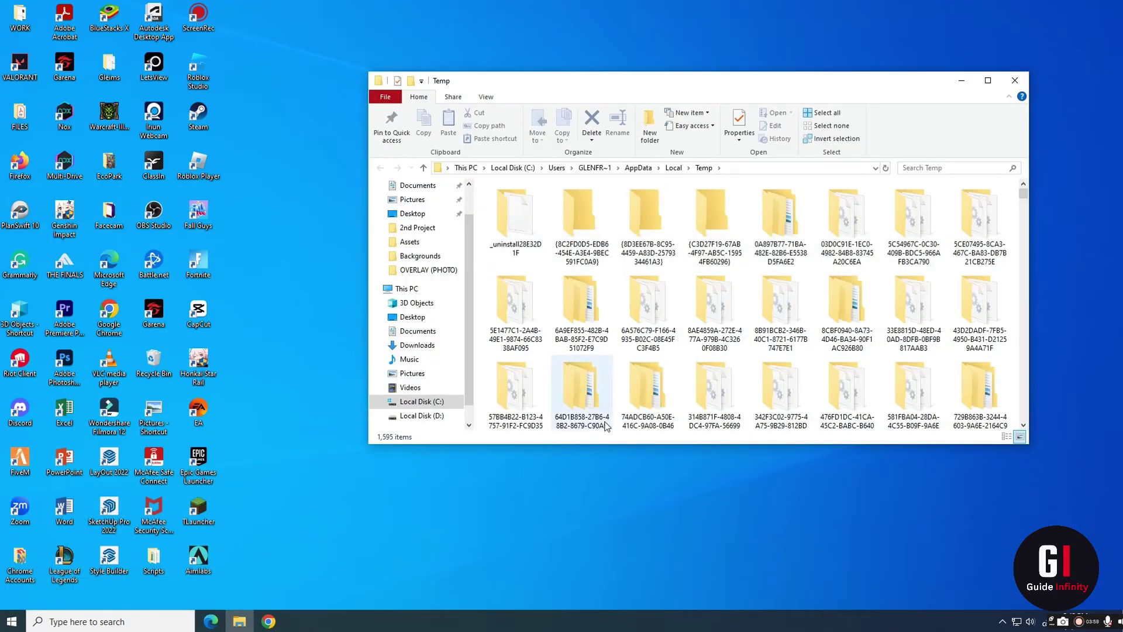
- Search Temp for 'roblox', delete the 1.10 GB Roblox folder, and close the window
{"action": "scroll", "coordinate": [696, 354], "scroll_direction": "down", "scroll_amount": 5}
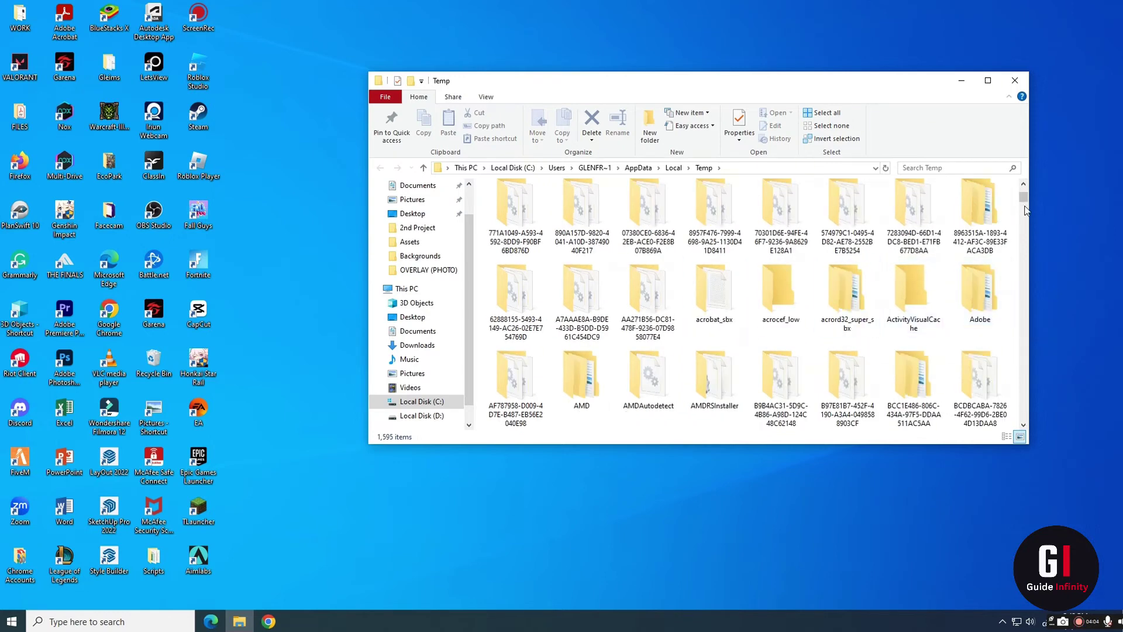
{"action": "left_click", "coordinate": [731, 302]}
{"action": "scroll", "coordinate": [731, 302], "scroll_direction": "down", "scroll_amount": 10}
{"action": "left_click", "coordinate": [944, 168]}
{"action": "type", "text": "roblox"}
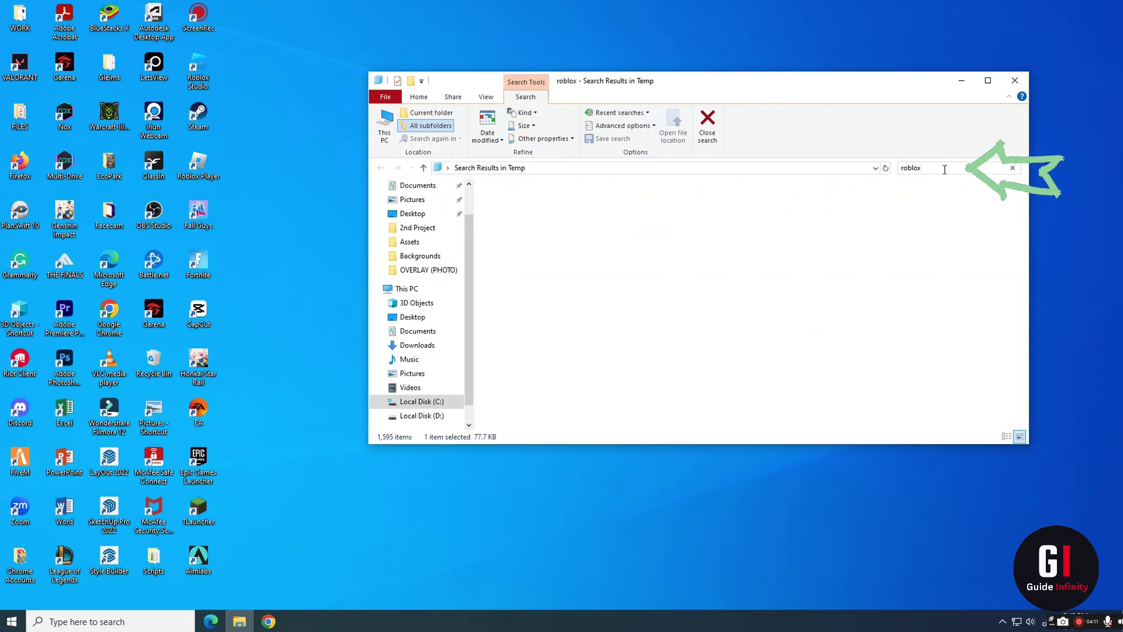
{"action": "left_click", "coordinate": [596, 250]}
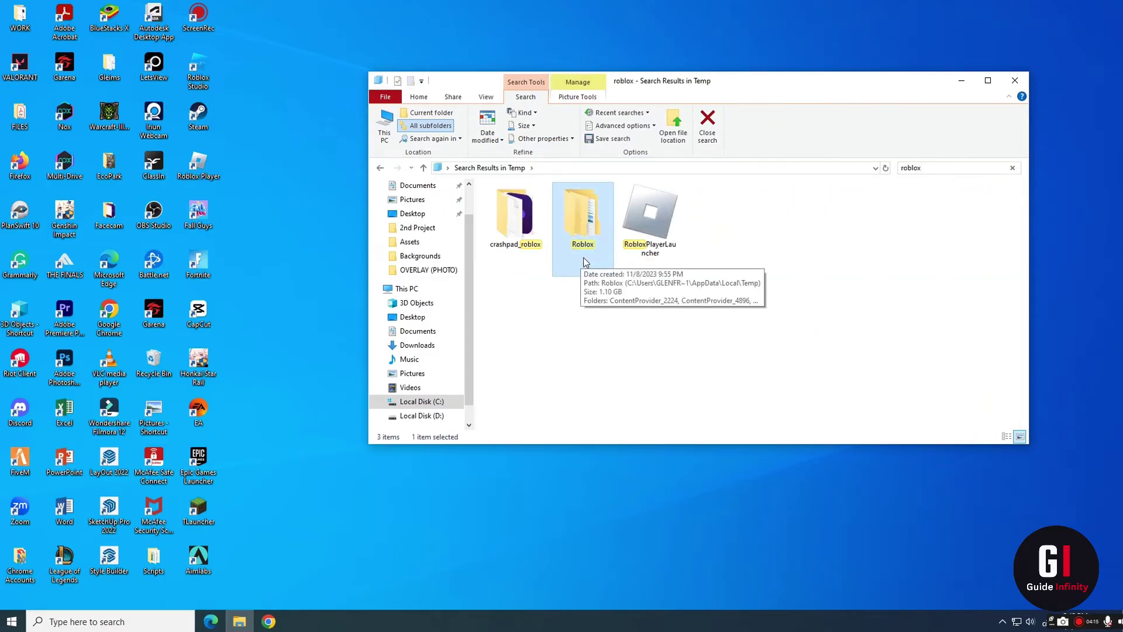
{"action": "right_click", "coordinate": [586, 262]}
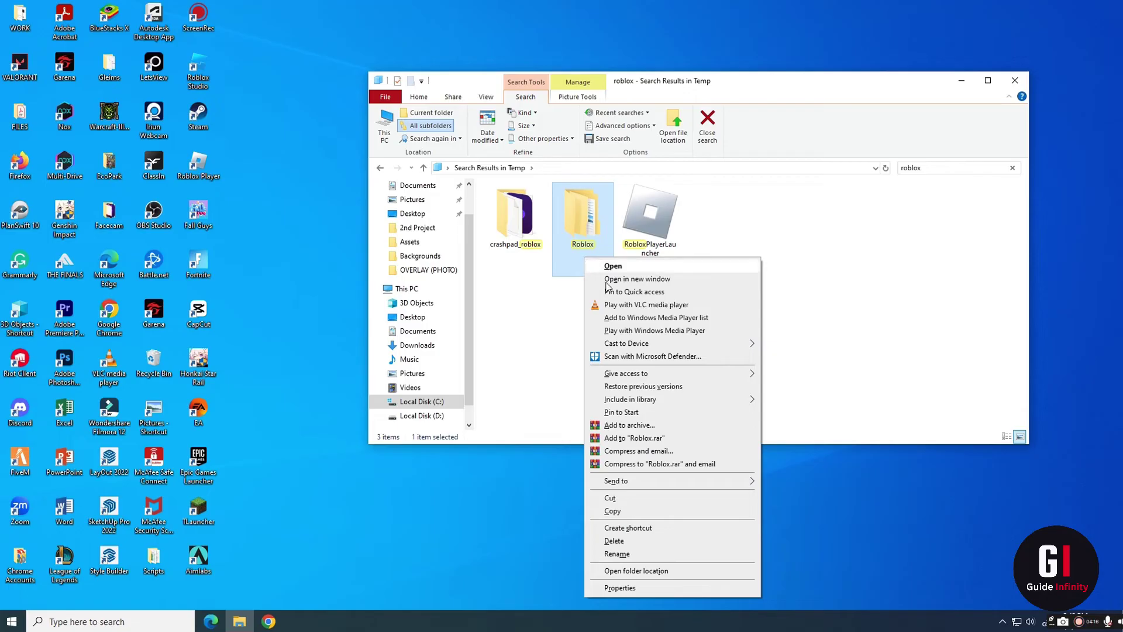
{"action": "left_click", "coordinate": [627, 542]}
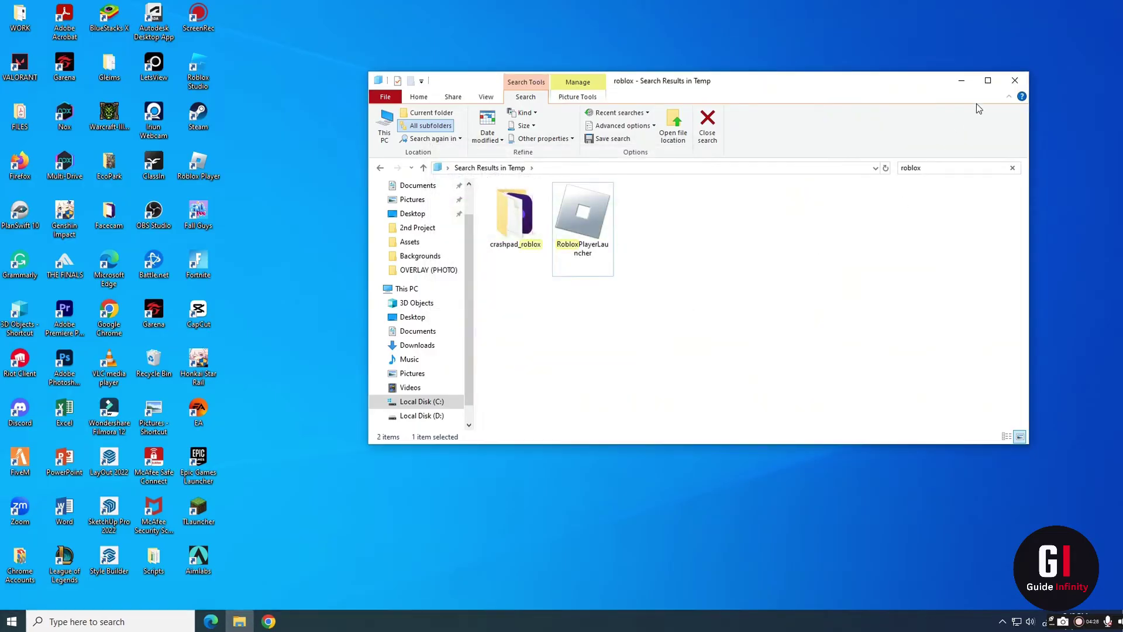
{"action": "left_click", "coordinate": [1014, 82]}
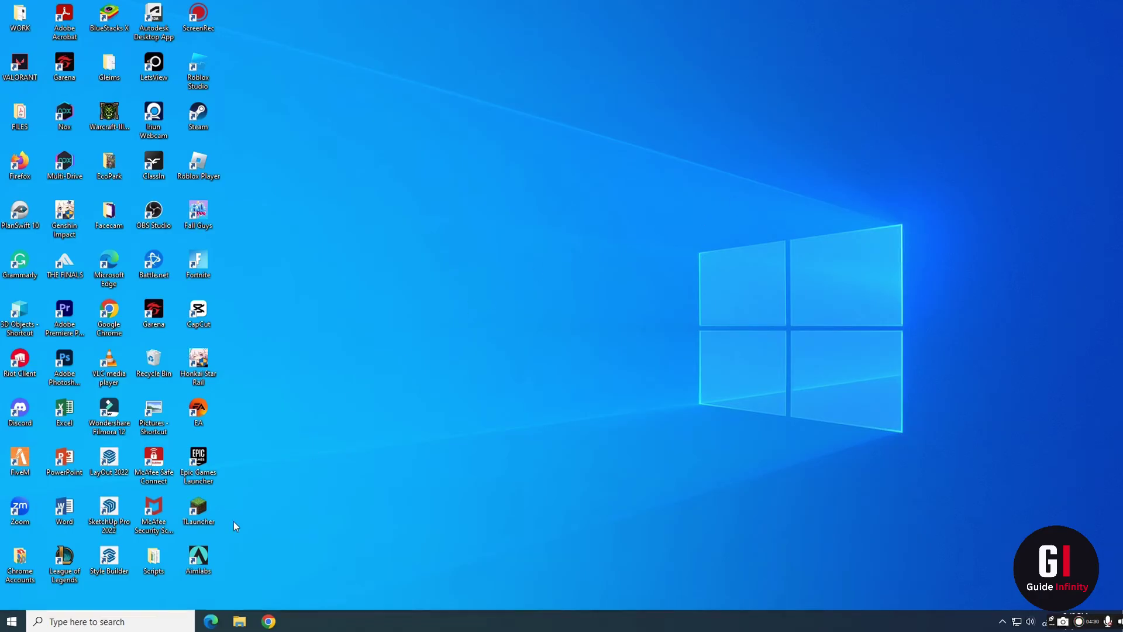
- Search for 'control' from the taskbar to find Control Panel
{"action": "left_click", "coordinate": [110, 622]}
{"action": "type", "text": "co"}
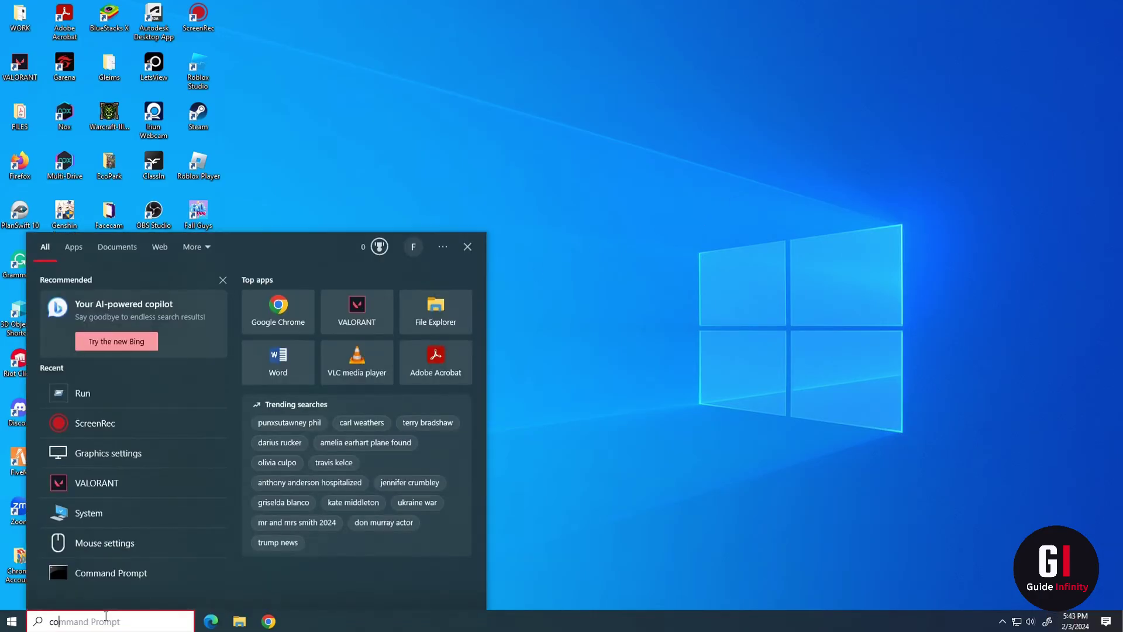
{"action": "type", "text": "ntrol"}
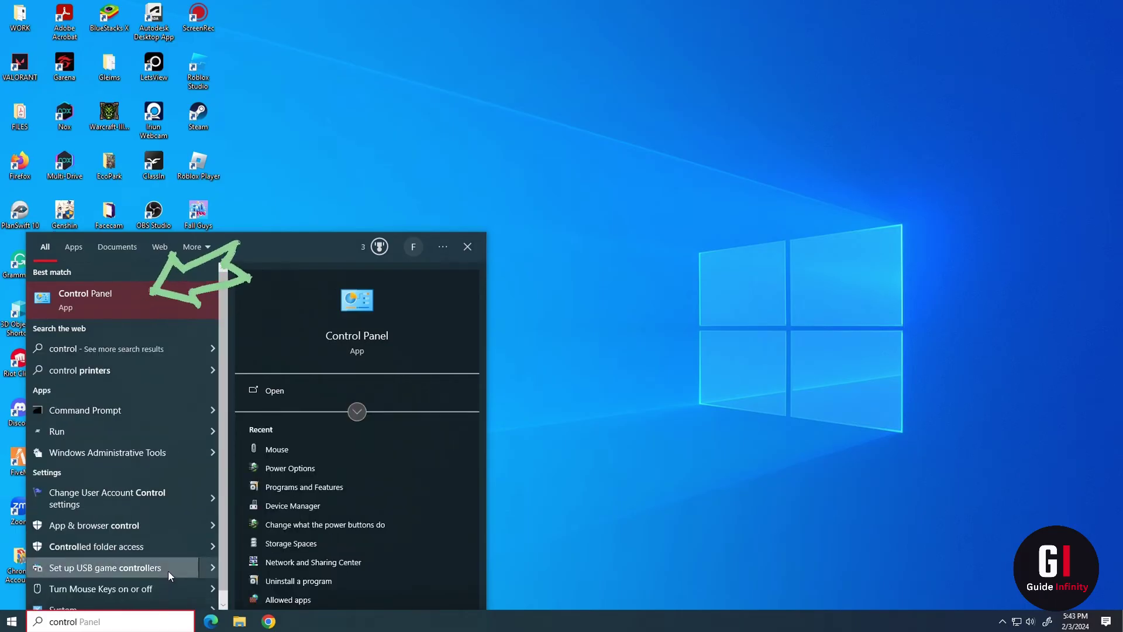
- Uninstall Roblox Player from Control Panel's Programs and Features list
{"action": "left_click", "coordinate": [129, 299]}
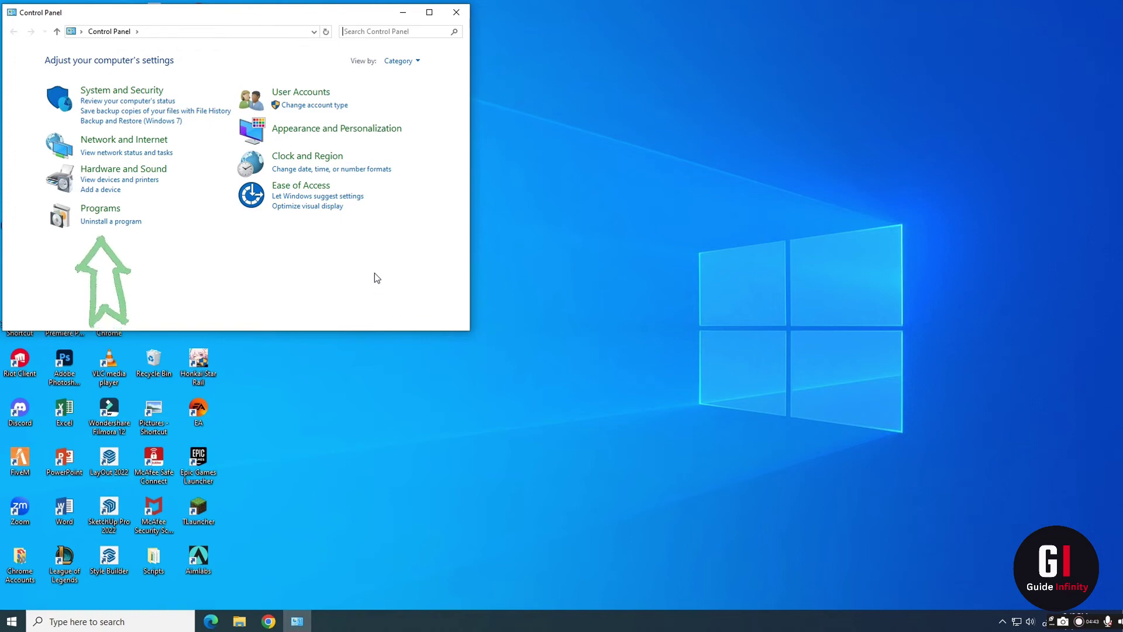
{"action": "left_click", "coordinate": [128, 225]}
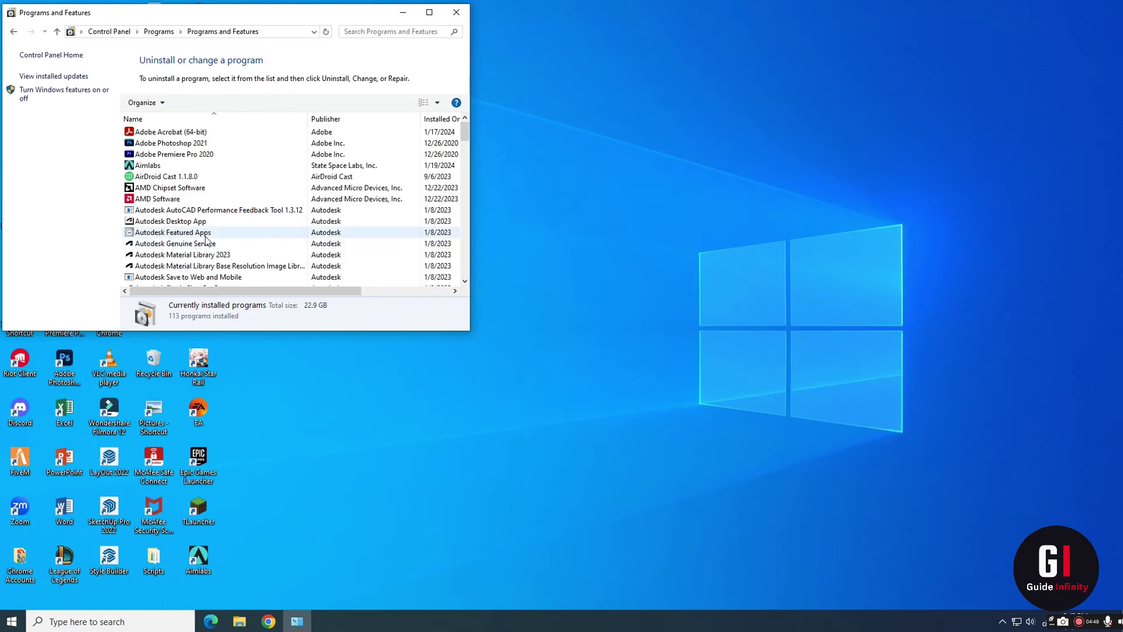
{"action": "left_click_drag", "start_coordinate": [468, 136], "coordinate": [467, 229]}
{"action": "left_click", "coordinate": [180, 234]}
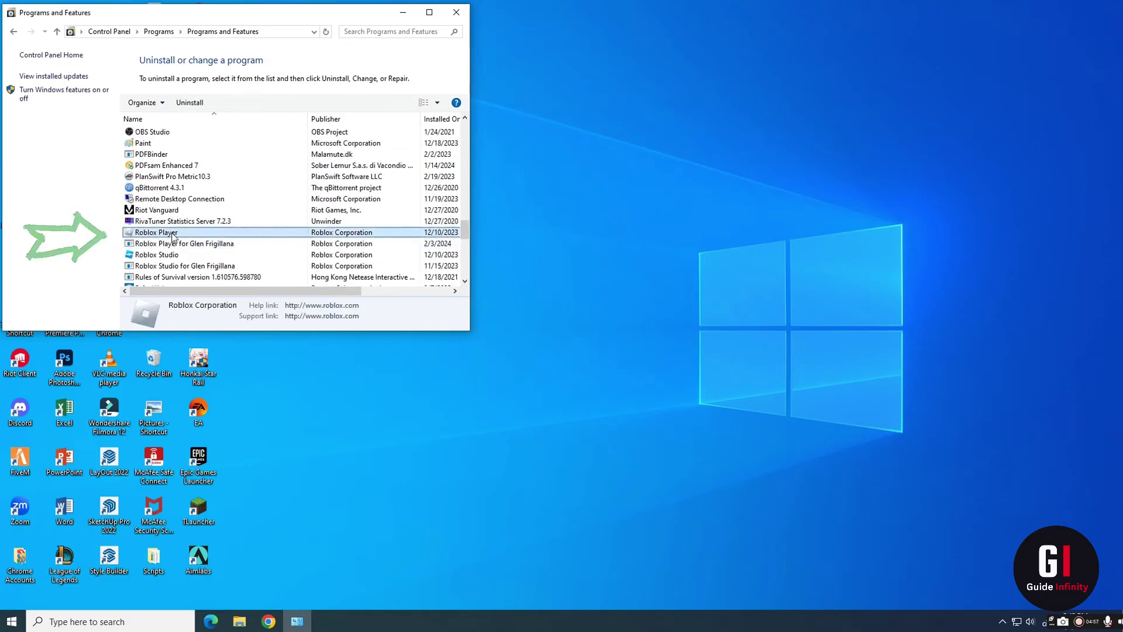
{"action": "right_click", "coordinate": [172, 233]}
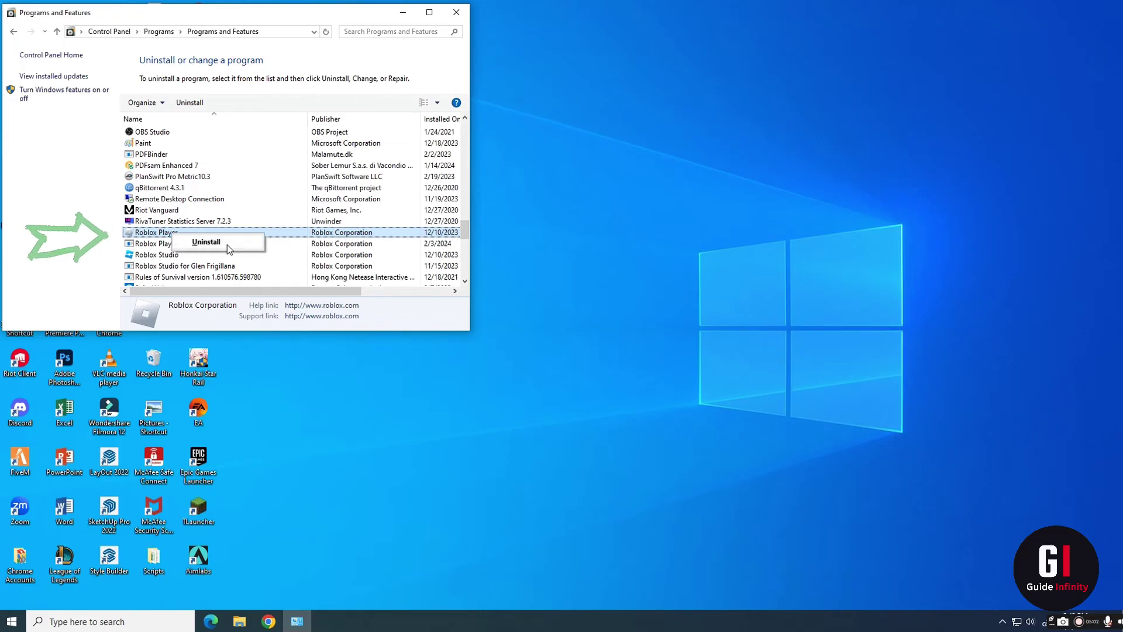
{"action": "left_click", "coordinate": [191, 104]}
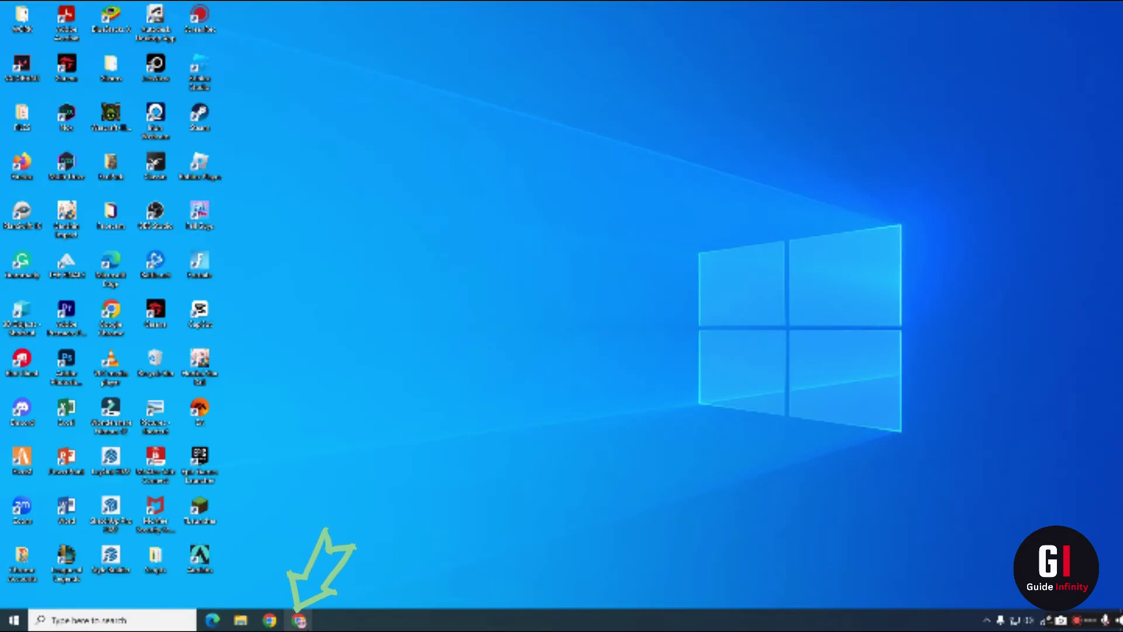
- Load roblox.com/home in Chrome and open the Legends Of Speed game page
{"action": "left_click", "coordinate": [300, 622]}
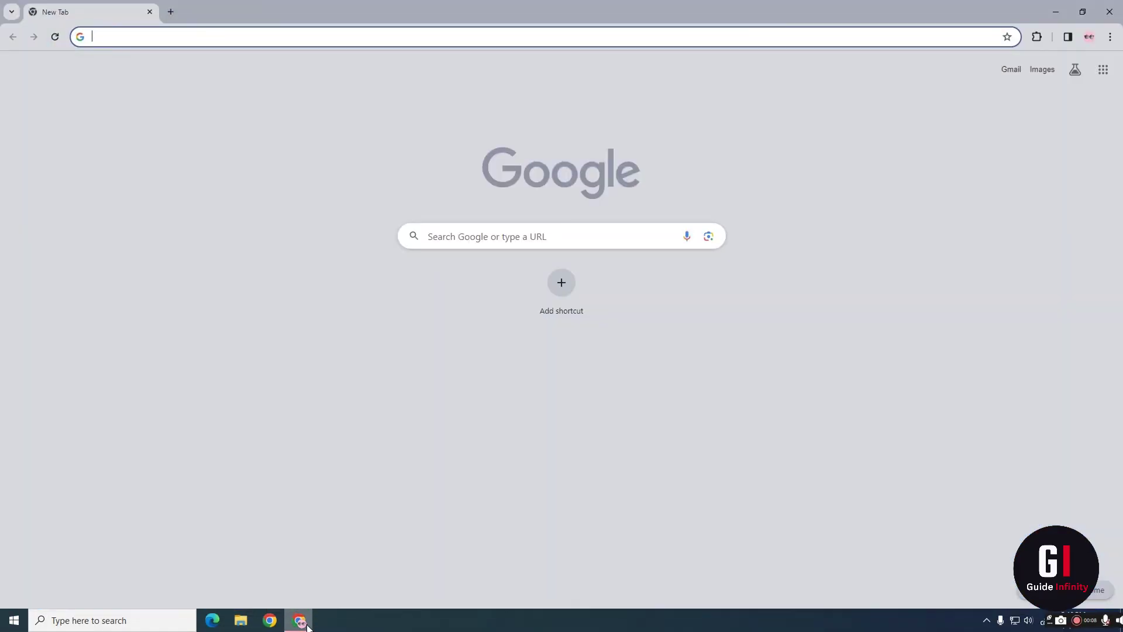
{"action": "type", "text": "roblox.com/home"}
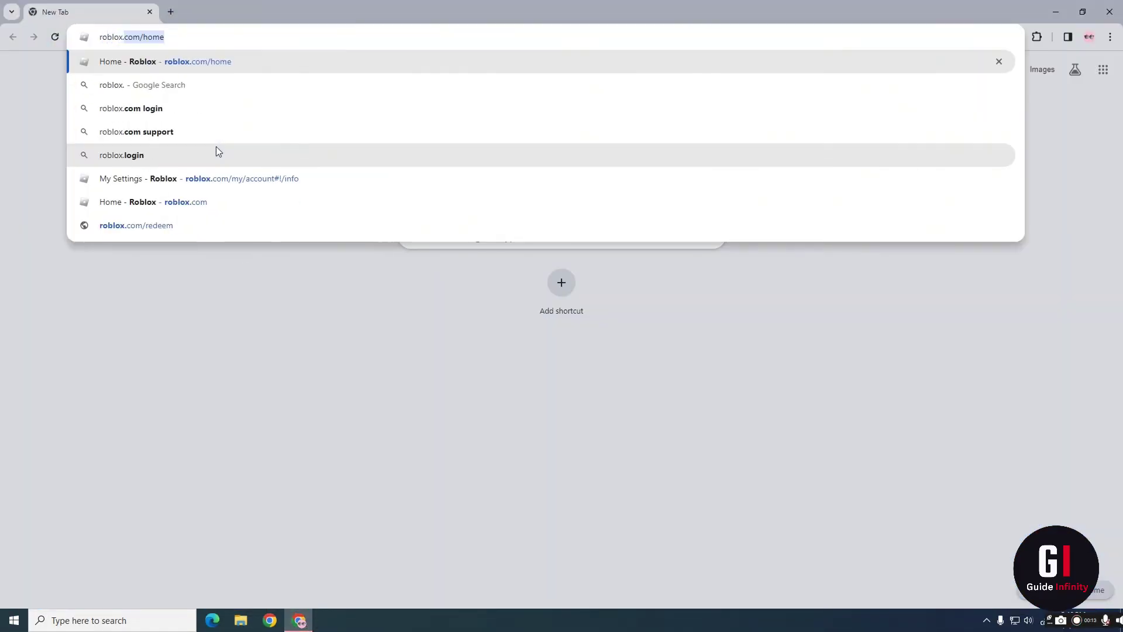
{"action": "key", "text": "Return"}
{"action": "left_click", "coordinate": [1095, 62]}
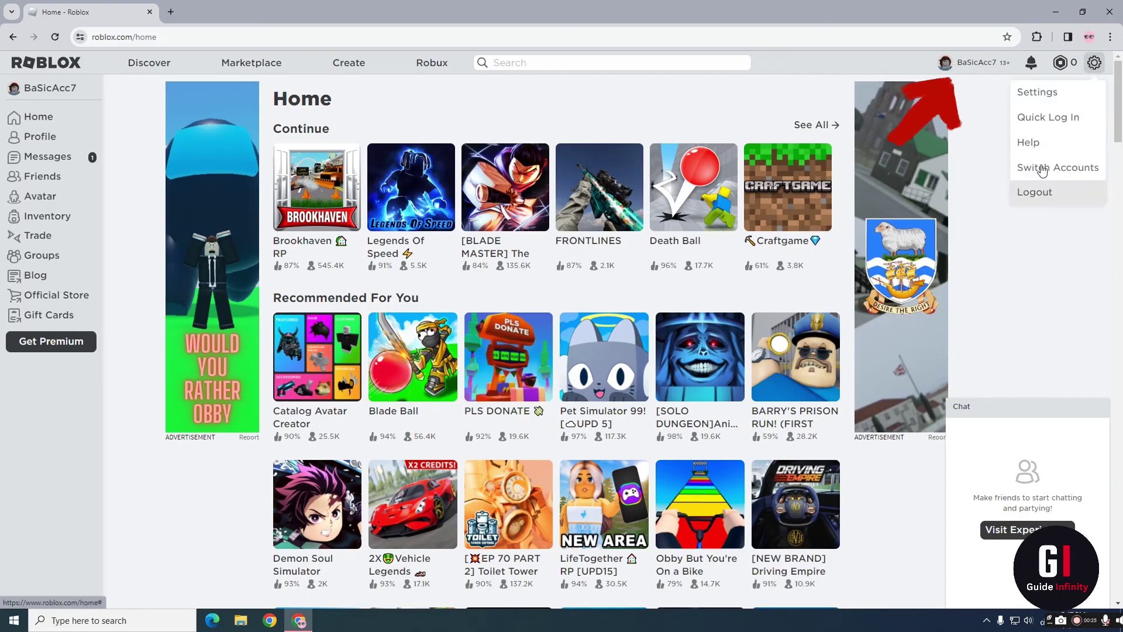
{"action": "left_click", "coordinate": [976, 63]}
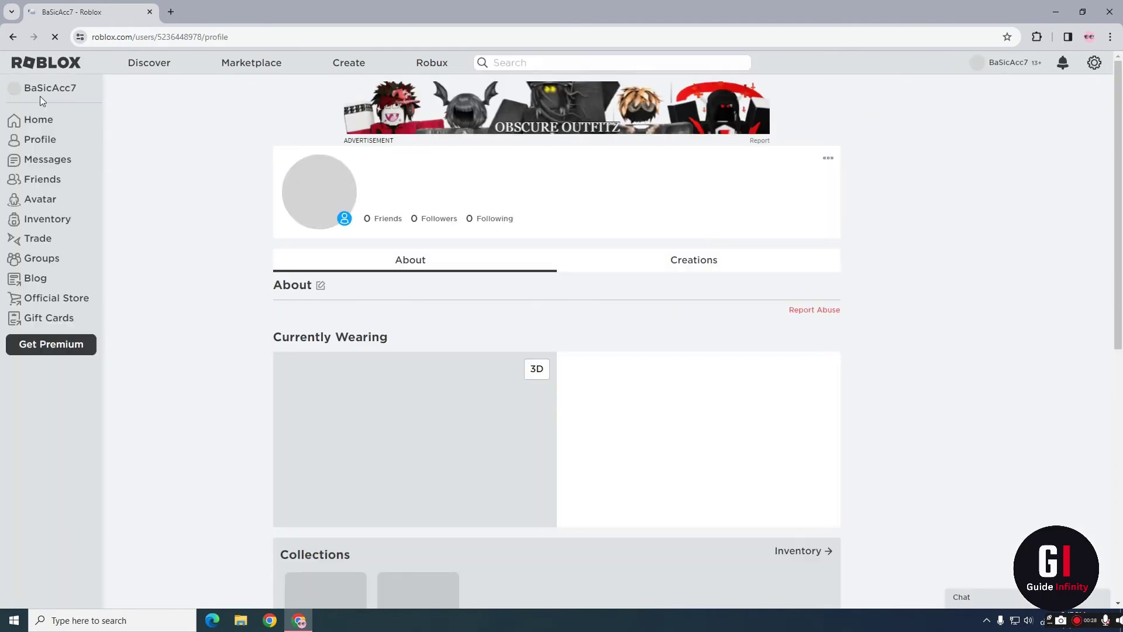
{"action": "key", "text": "alt+Left"}
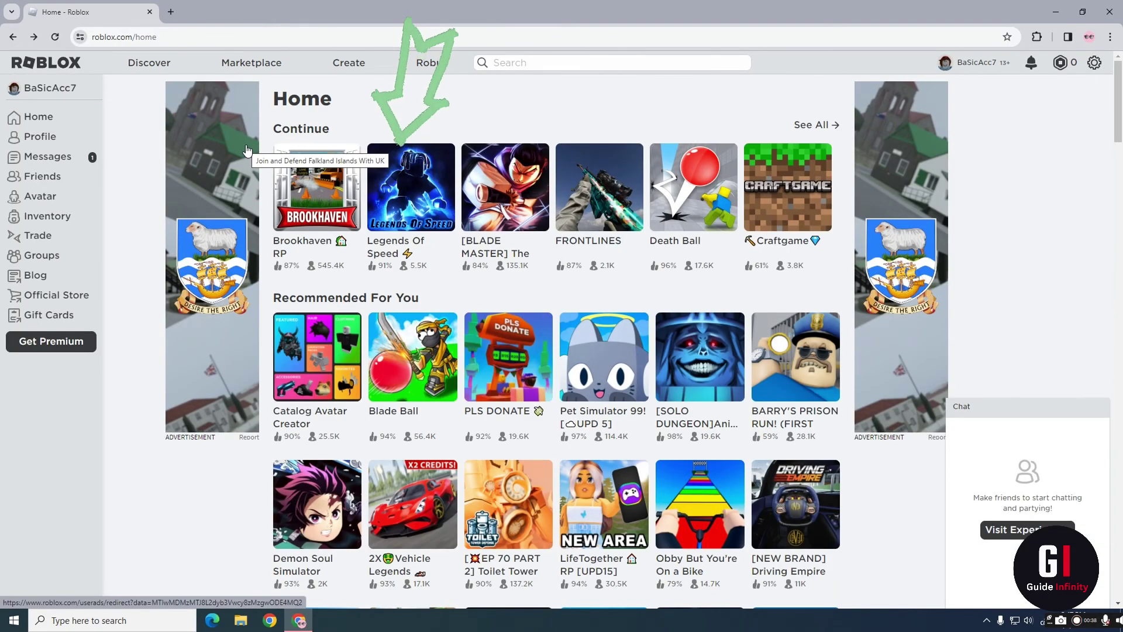
{"action": "left_click", "coordinate": [408, 195]}
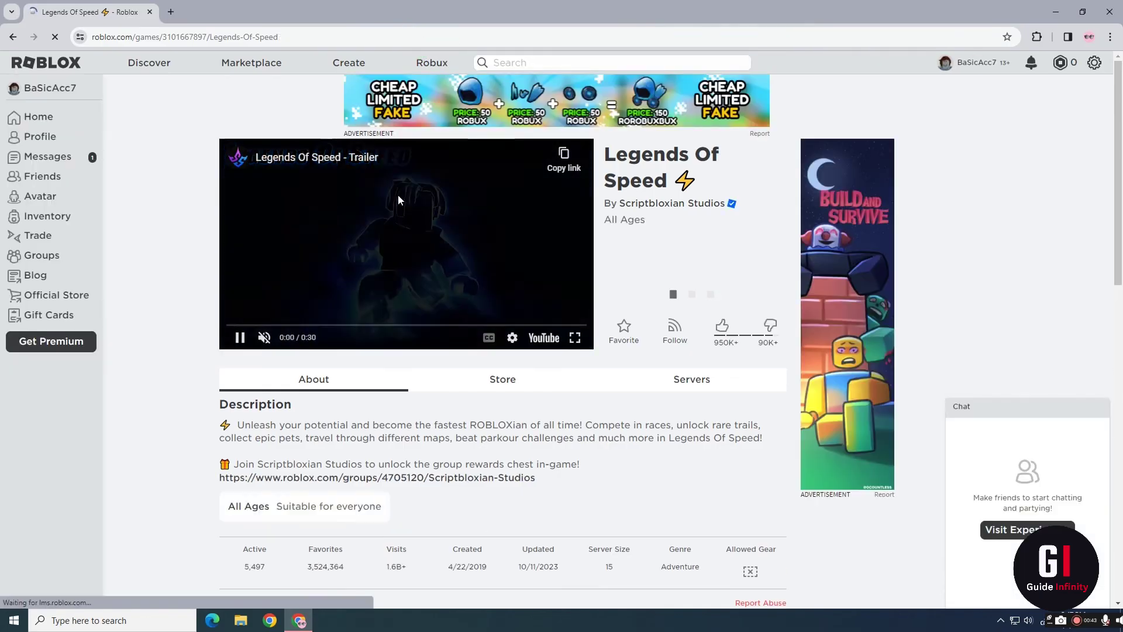
- From the Legends Of Speed page, save RobloxPlayerInstaller.exe to drive C and run it
{"action": "left_click", "coordinate": [691, 293]}
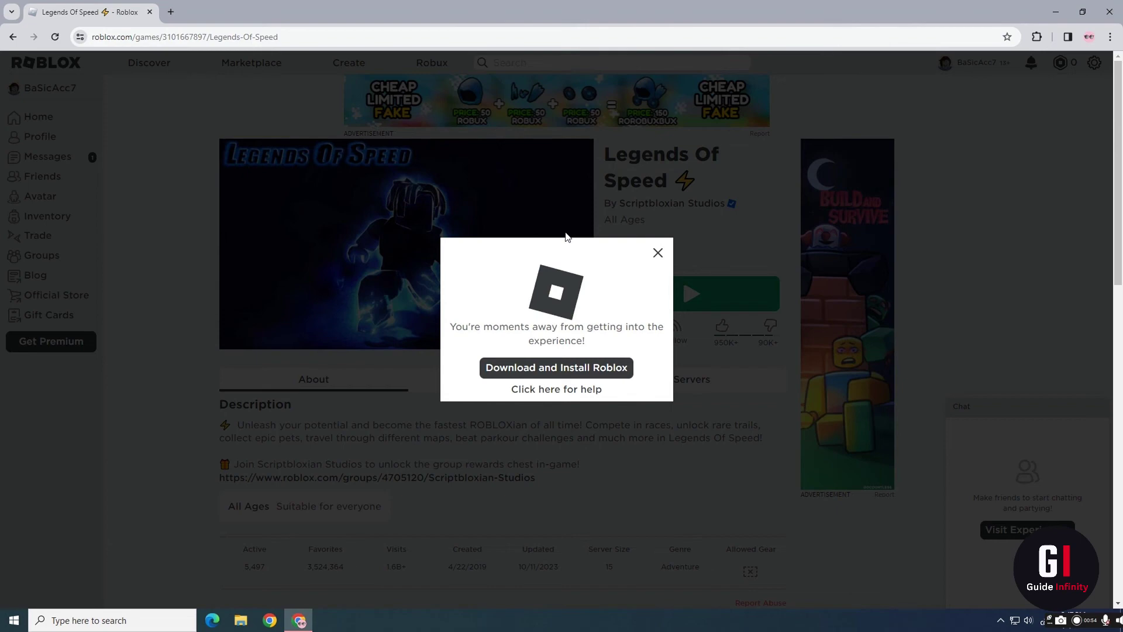
{"action": "left_click", "coordinate": [535, 370]}
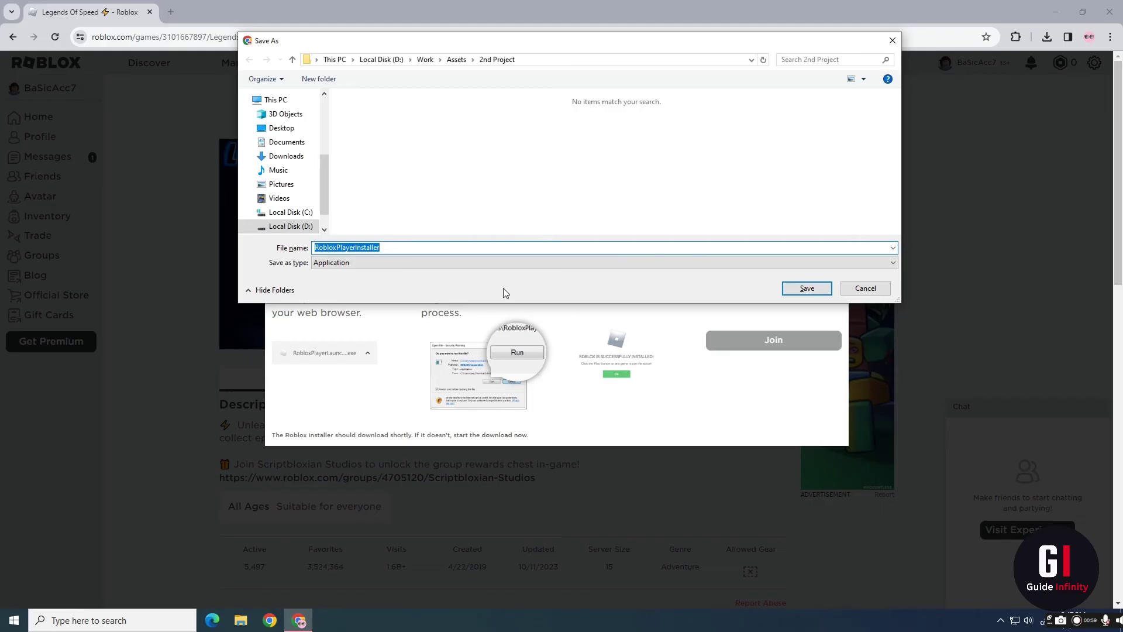
{"action": "left_click", "coordinate": [291, 213]}
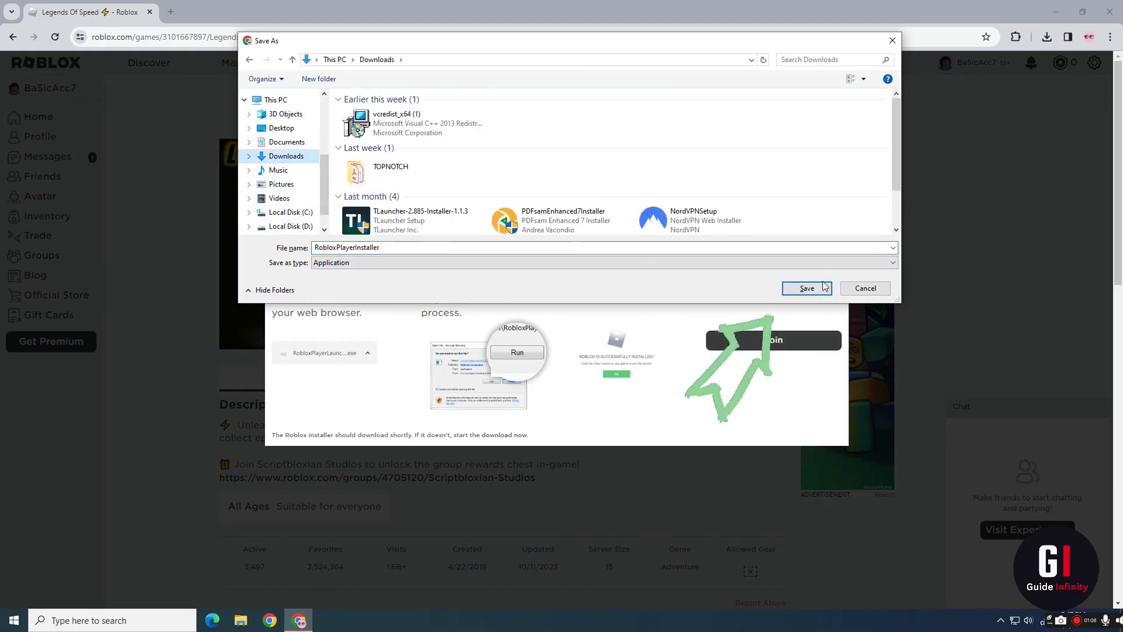
{"action": "left_click", "coordinate": [810, 290]}
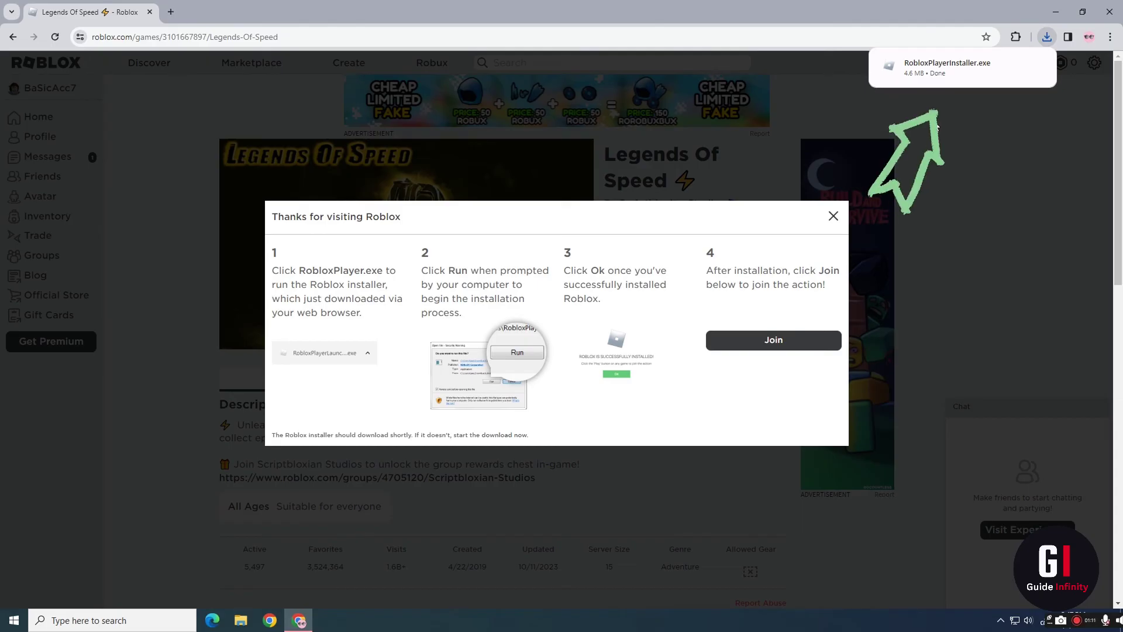
{"action": "mouse_move", "coordinate": [960, 70]}
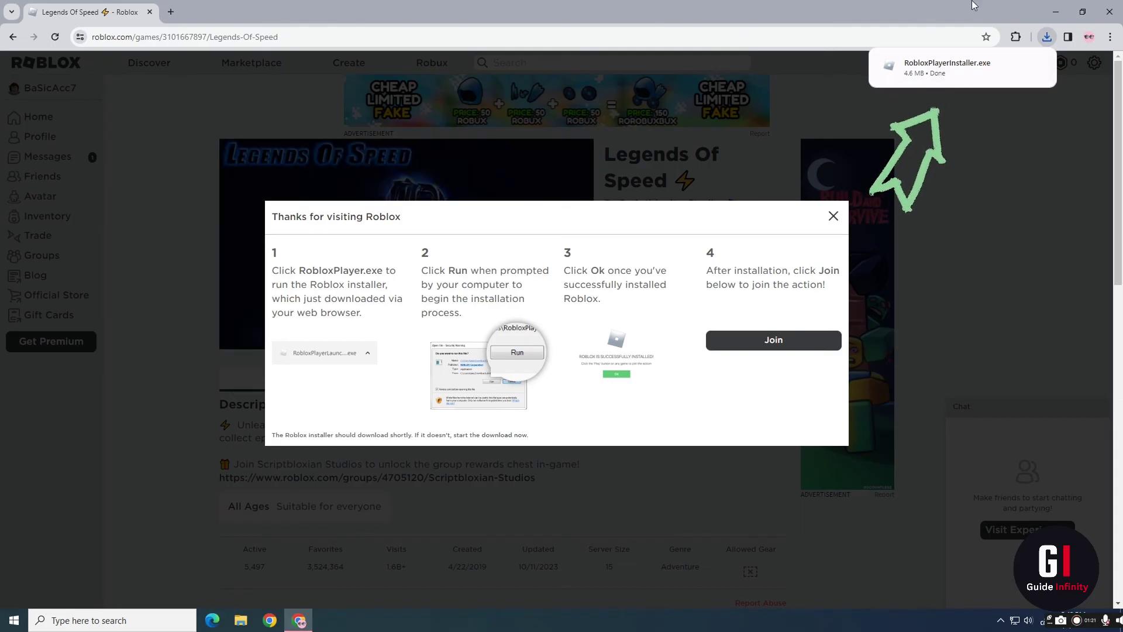
{"action": "left_click", "coordinate": [960, 68]}
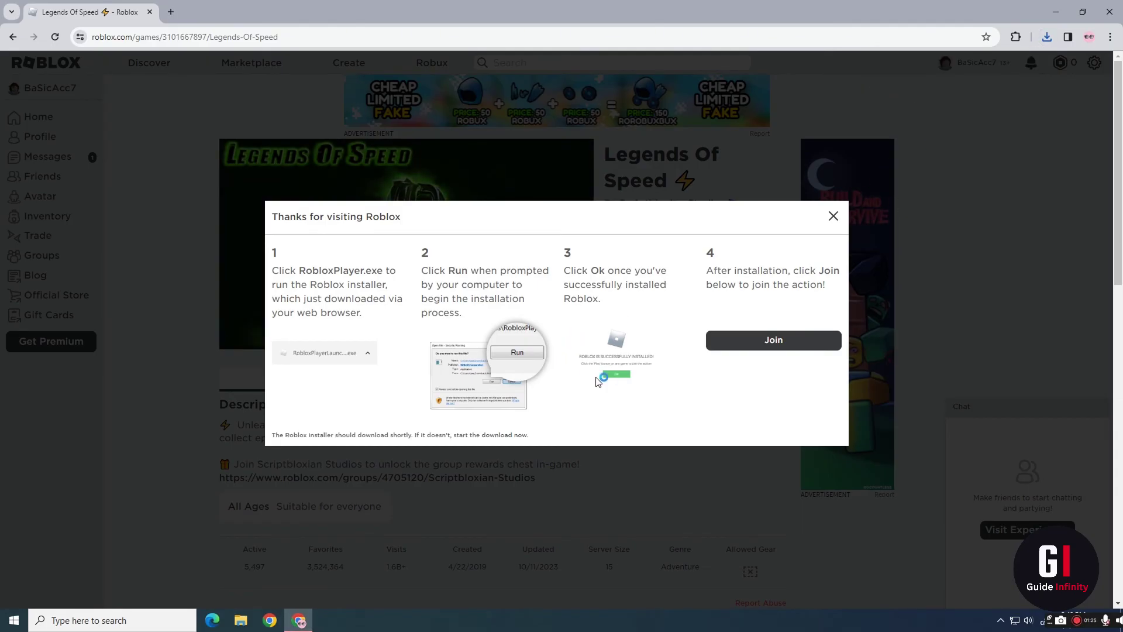